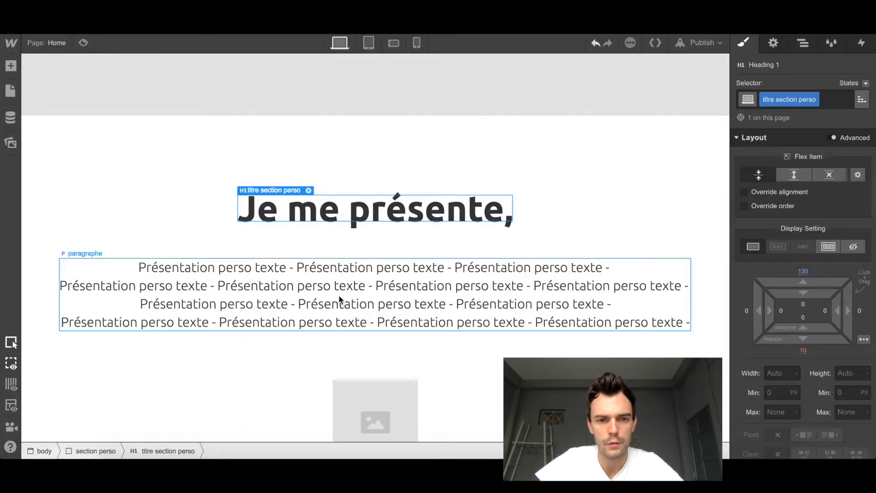
Replace the placeholder paragraph under "Je me présente," with the three-line introduction giving the designer's name, 4 years in design and the closing "qui je suis ..." line
triple_click(339, 295)
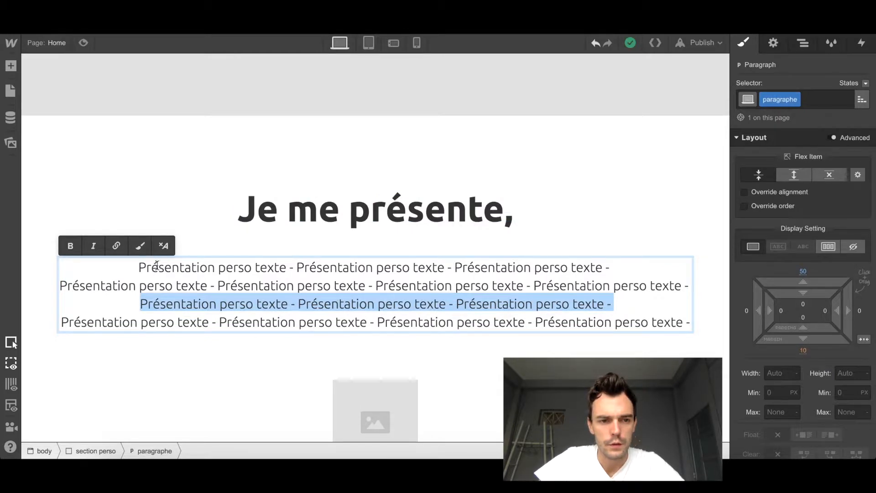
drag(143, 267, 754, 318)
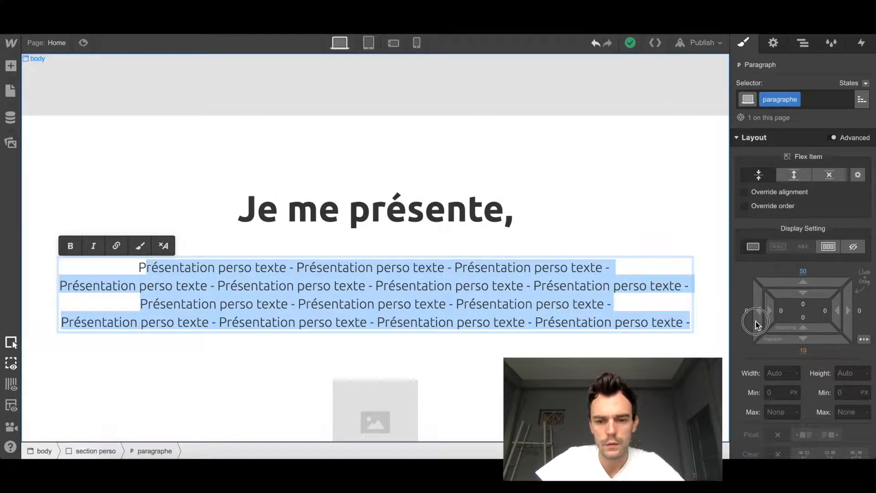
text(P)
key(BackSpace)
text(Moi, c'est Benjamin, mais vous pouvez m'appeler Ben. Je travail dans le monde du design depuis plus de 4 ans maintenant. Mais avant qu'on passe aux choses sérieuses, laissez moi vous montrer un peu qui je suis ...)
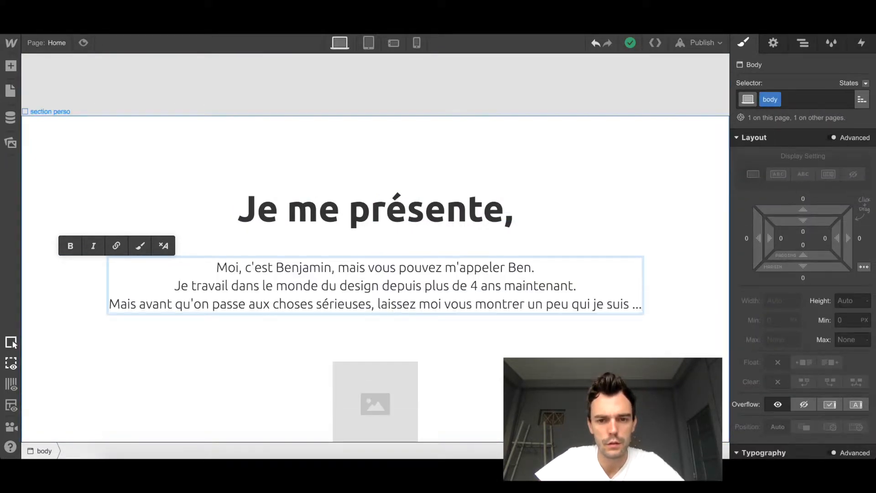
click(568, 338)
Copy "Bon, passons aux choses sérieuses ..." from the reference site and paste it over the large projects introduction heading
scroll(489, 364, down, 3)
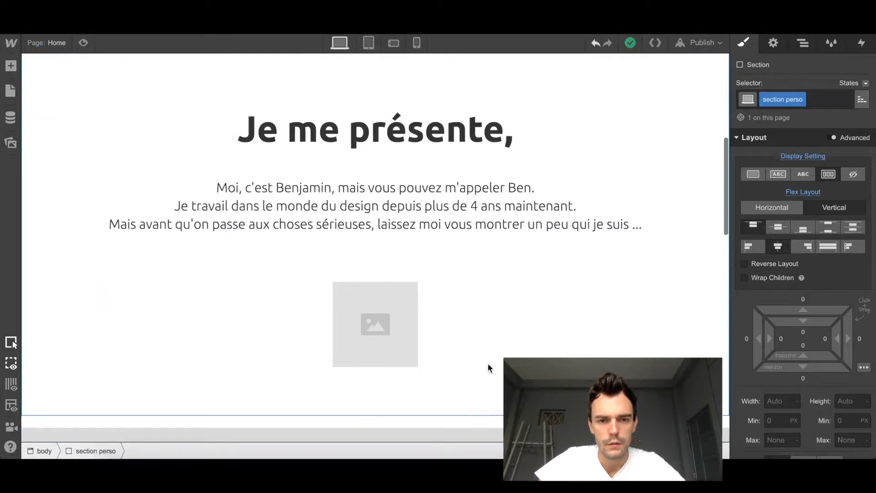
scroll(488, 363, down, 5)
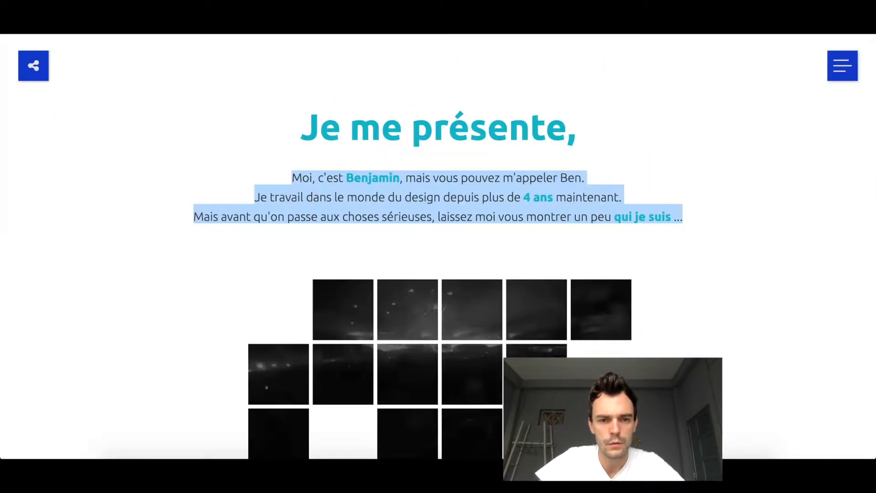
scroll(399, 205, down, 7)
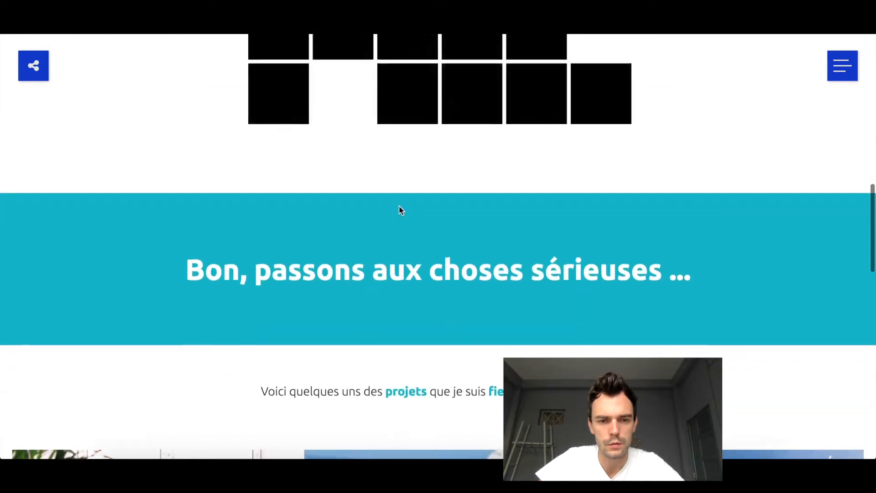
drag(188, 269, 699, 273)
key(ctrl+c)
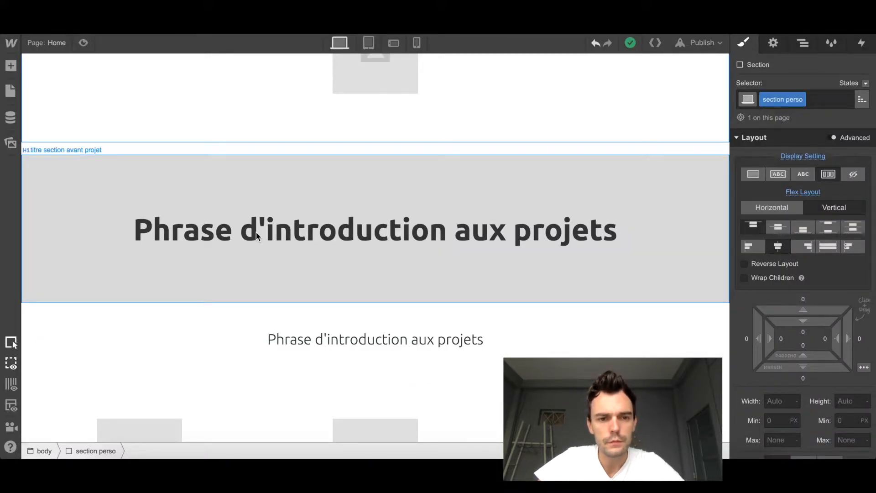
double_click(256, 231)
key(ctrl+v)
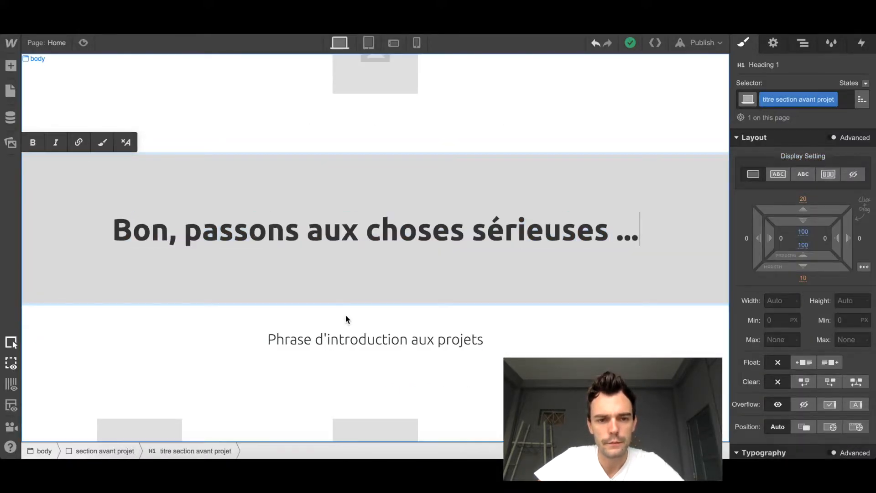
Copy "Voici quelques uns des projets que je suis fier de vous présenter :" from the reference site into the text block above the projects
scroll(346, 314, down, 3)
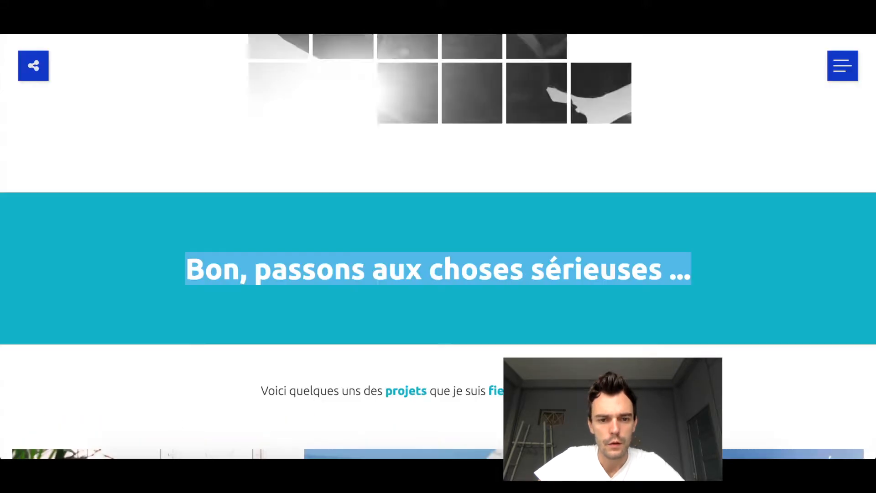
scroll(422, 307, down, 3)
drag(261, 279, 625, 280)
key(ctrl+c)
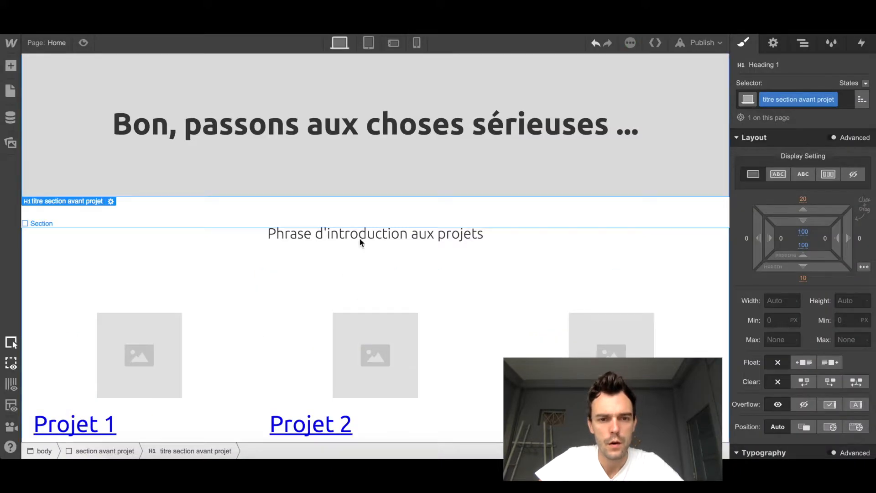
double_click(360, 239)
click(360, 238)
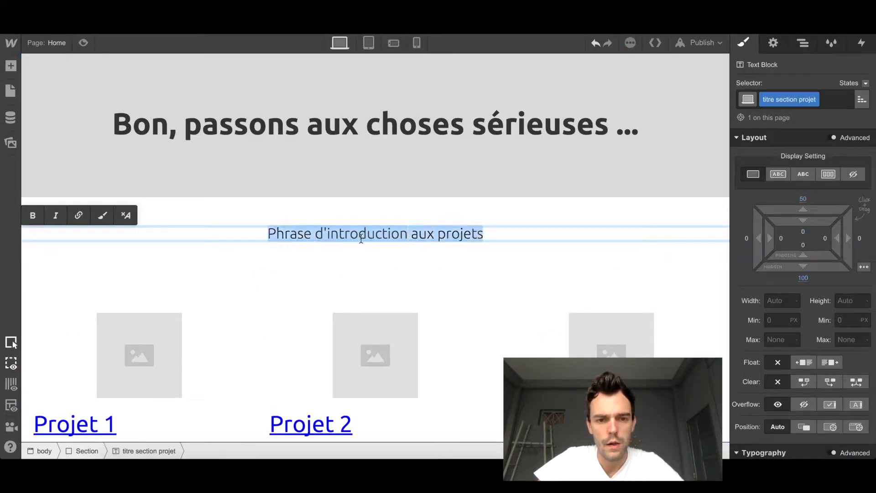
key(ctrl+v)
click(375, 263)
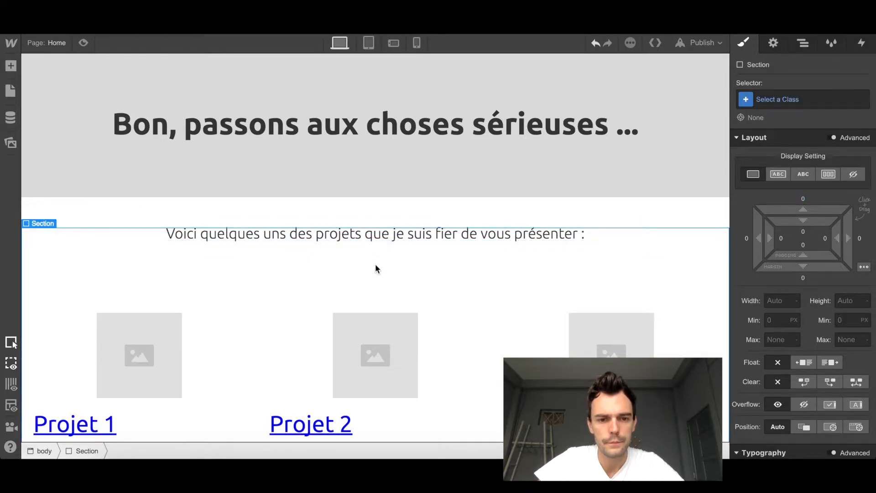
Check the project names on the reference site and change the first project's title to "Roule mon pote"
scroll(375, 264, down, 3)
scroll(375, 264, down, 3)
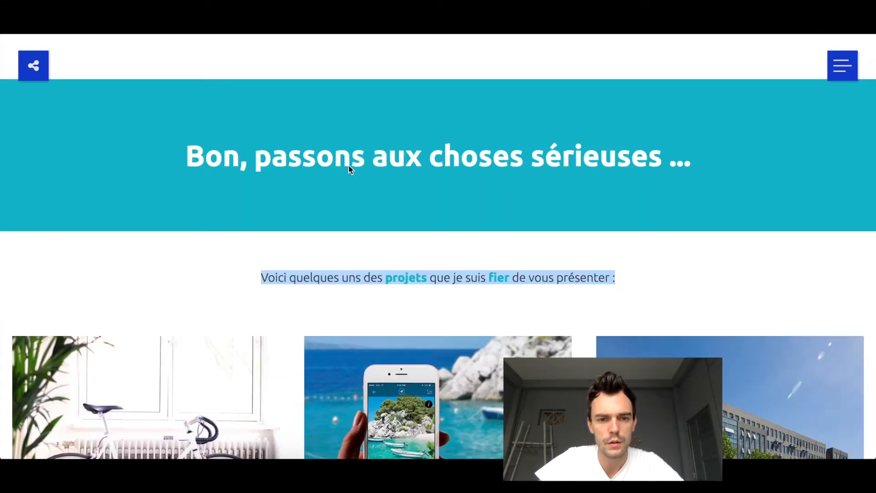
scroll(358, 212, down, 7)
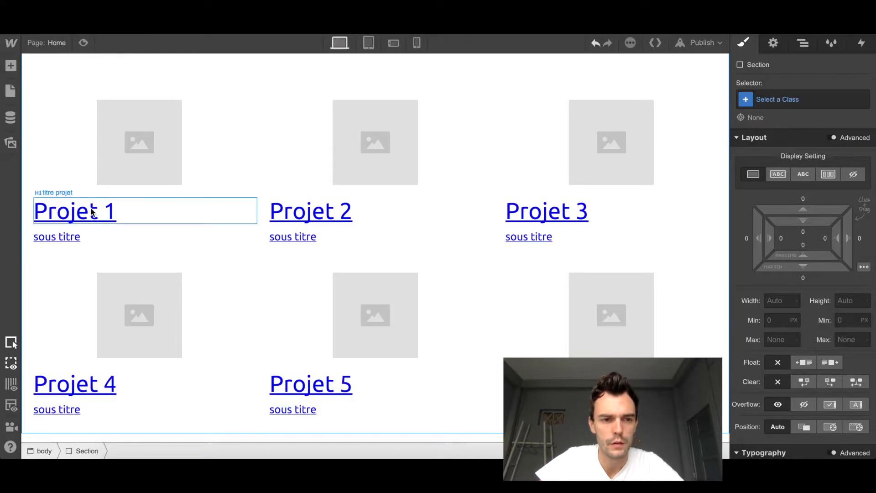
double_click(93, 211)
text(Rouyle)
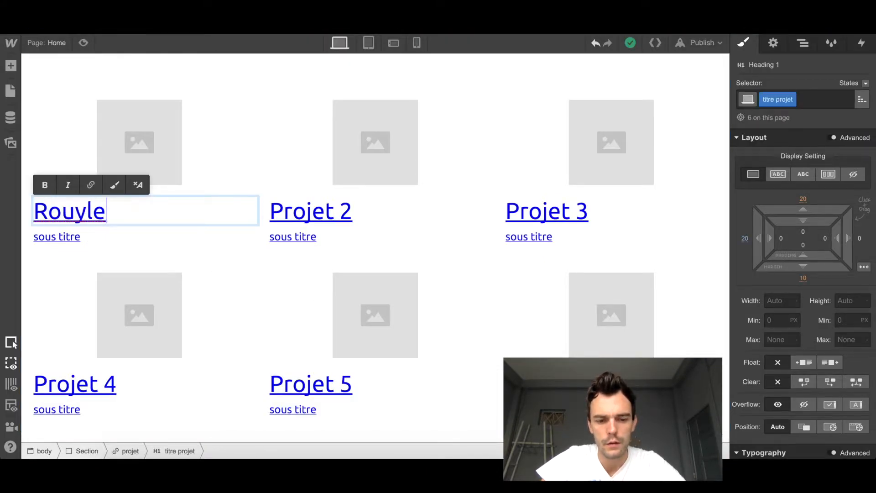
text( mon pote)
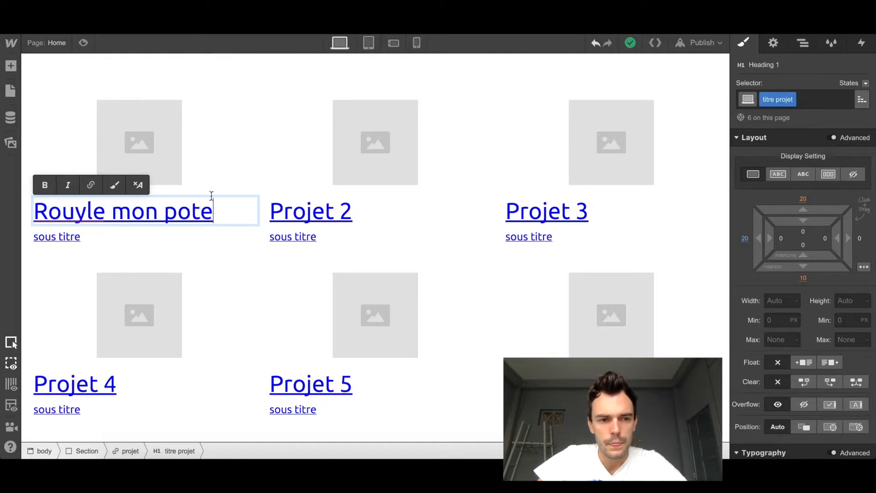
click(67, 210)
key(Delete)
text(=)
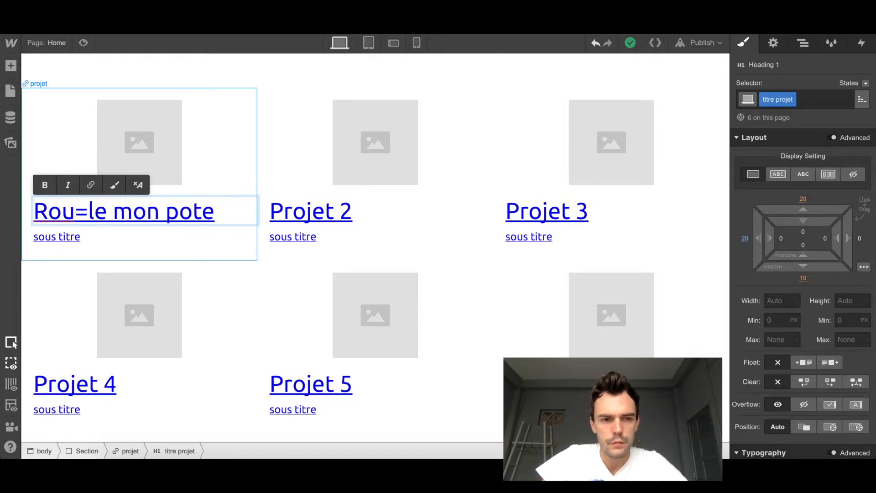
key(BackSpace)
Change the second project's title to "Beachfinder" and the third project's title to "Université de Paris"
double_click(309, 214)
text(Beachfinder)
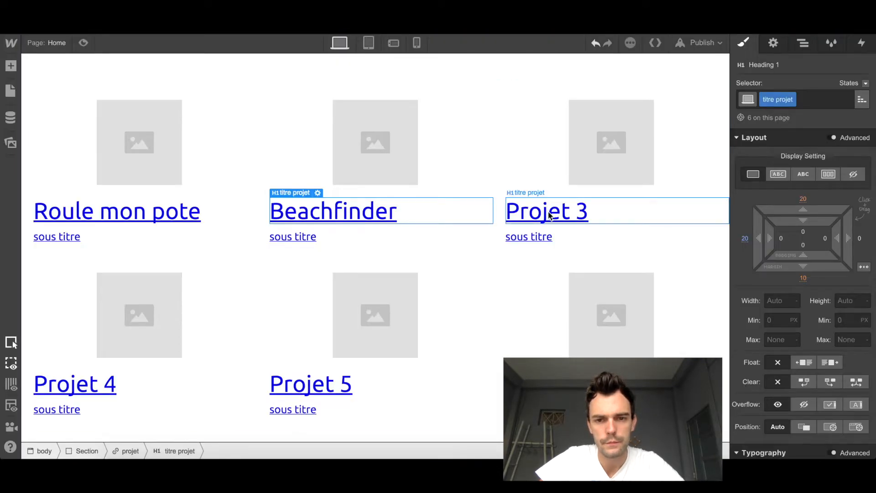
double_click(548, 216)
text(Univ)
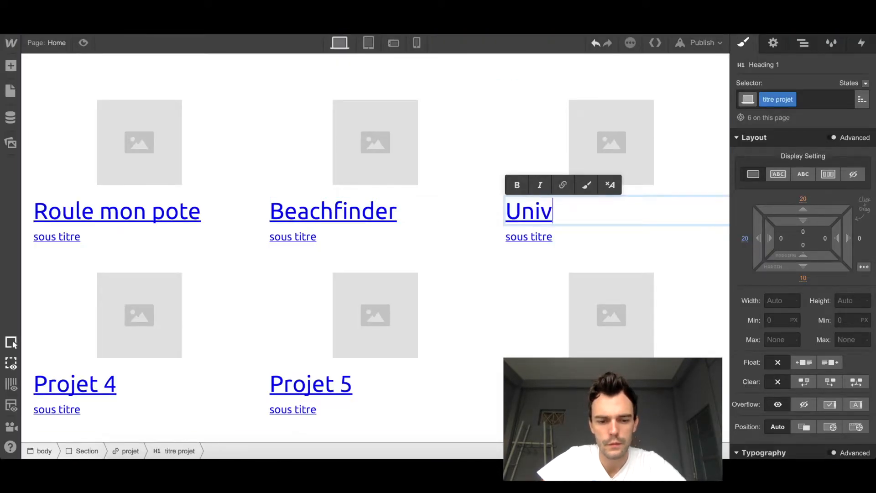
text(ersité de Paris)
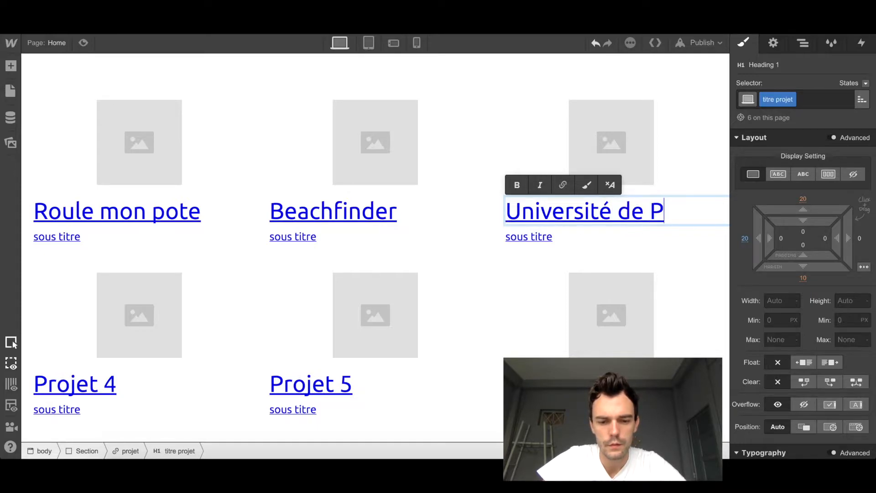
Check the second row of projects on the reference site and change the fourth project's title to "Locationpascher.immo"
scroll(298, 292, down, 3)
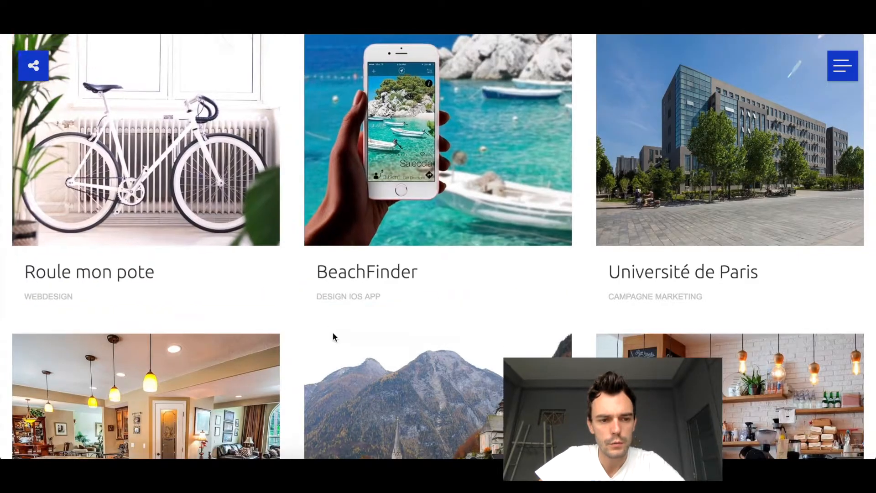
scroll(333, 337, down, 5)
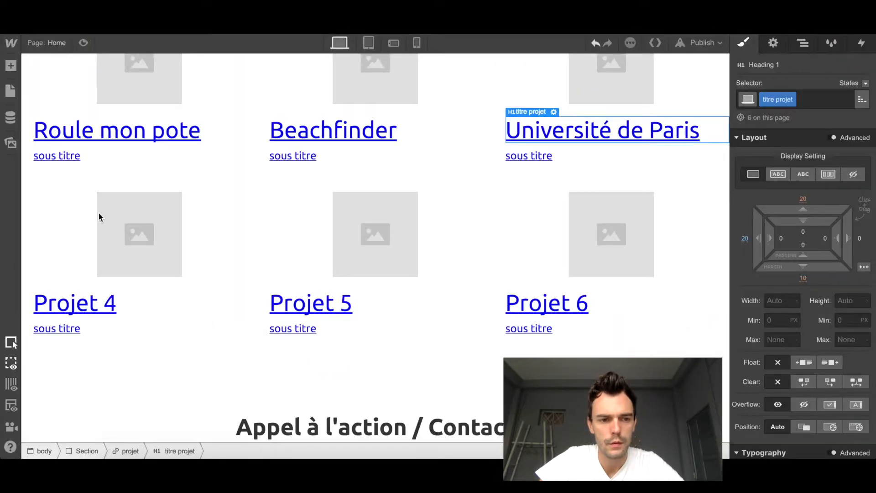
double_click(94, 313)
text(Loc)
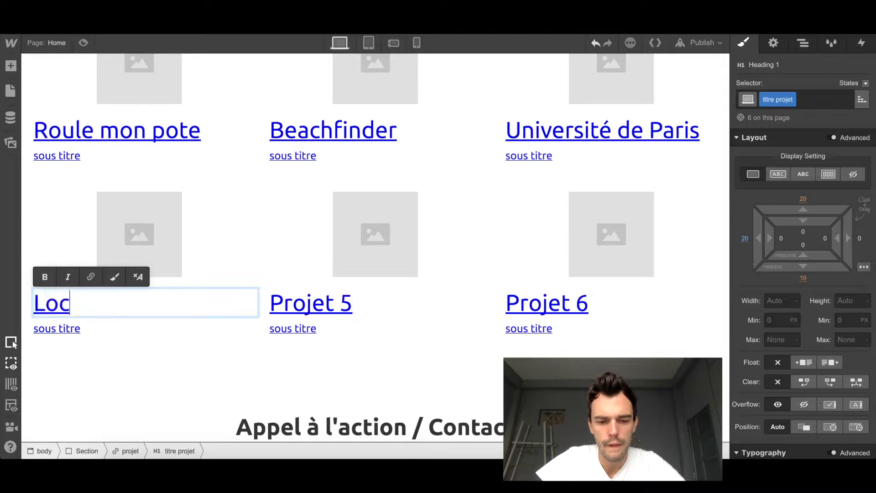
text(ation)
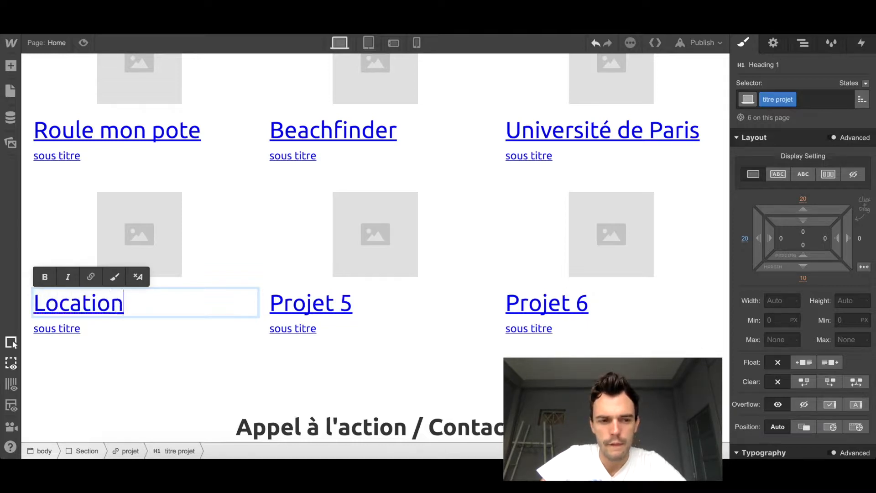
key(BackSpace)
text(pasch)
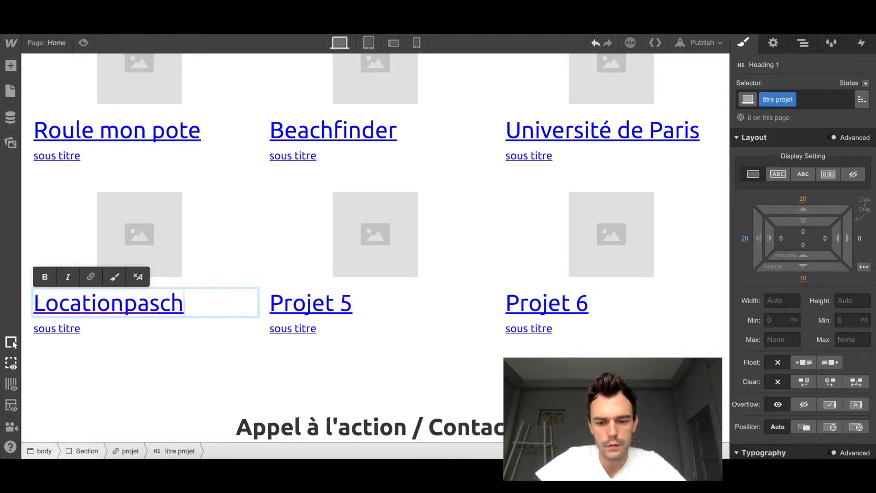
text(er.immo)
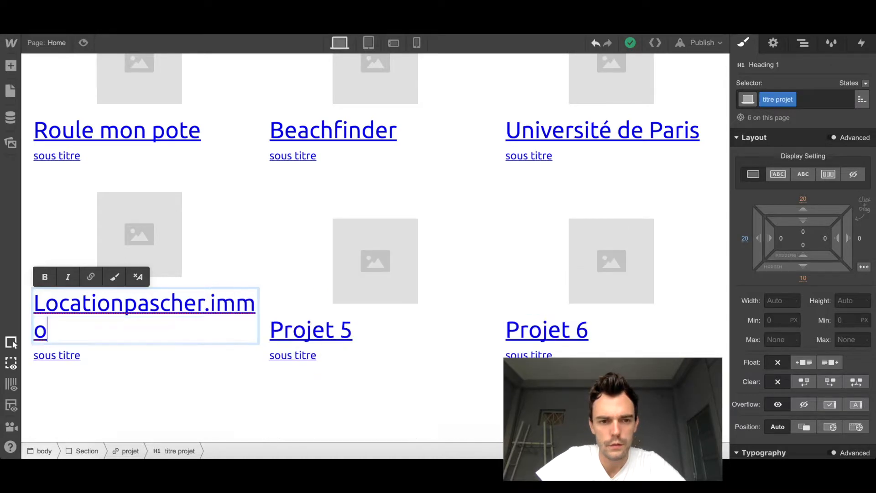
click(193, 388)
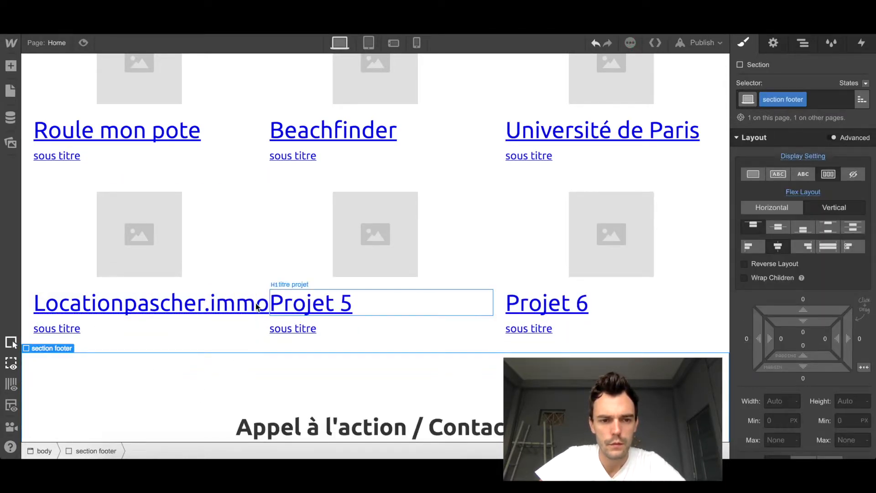
Split the fourth project's title over two lines, as "Locationpas" and "cher.immo"
click(164, 305)
double_click(163, 306)
click(159, 303)
click(208, 381)
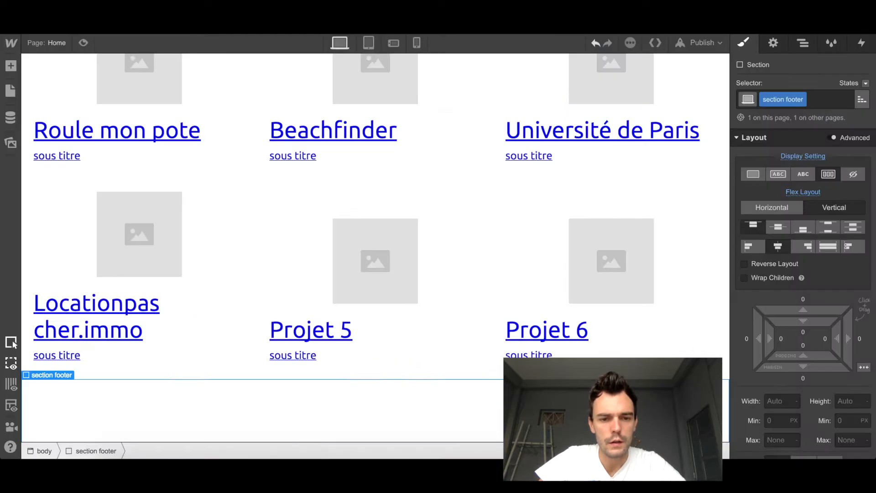
Change the fifth project's title to "St Georges du Lac"
double_click(315, 329)
text(St äg)
key(BackSpace)
key(BackSpace)
text(G)
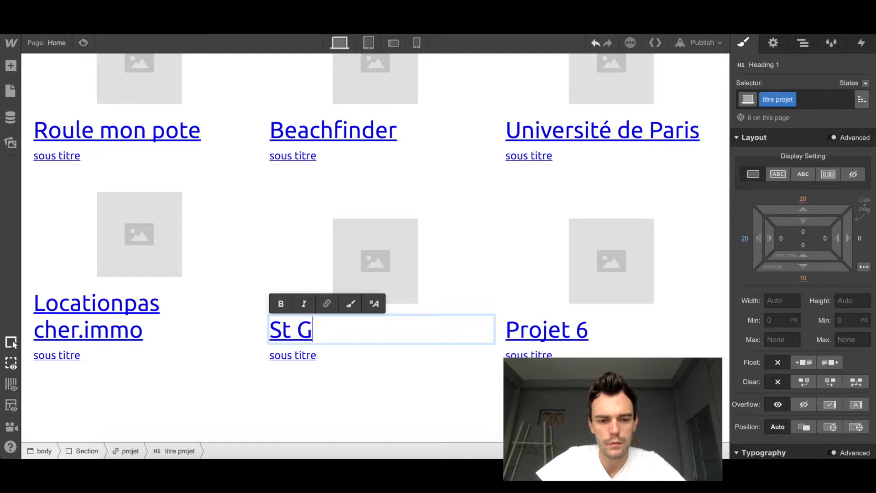
text(eorges )
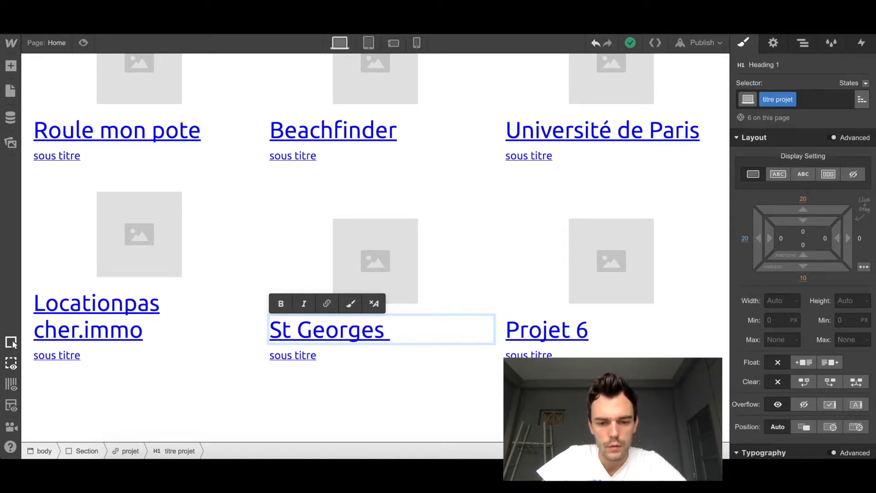
text(du Lac)
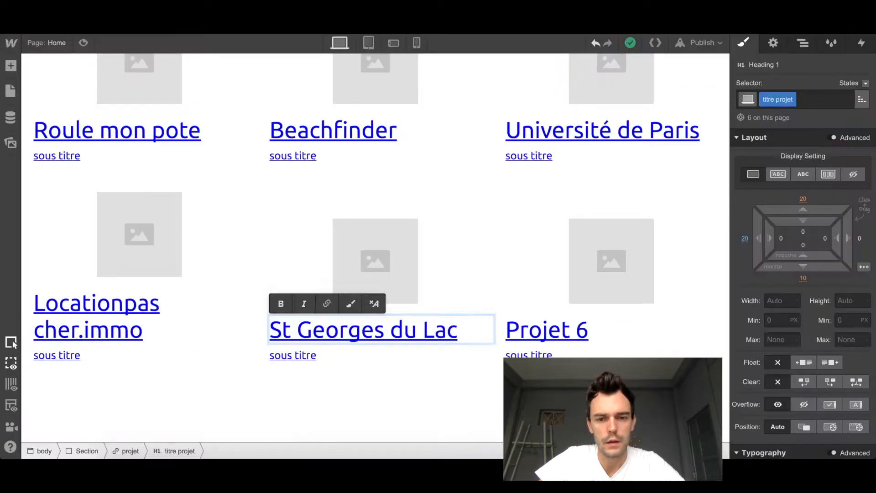
Change the sixth project's title to "Hipsta café Paris"
click(535, 339)
double_click(535, 338)
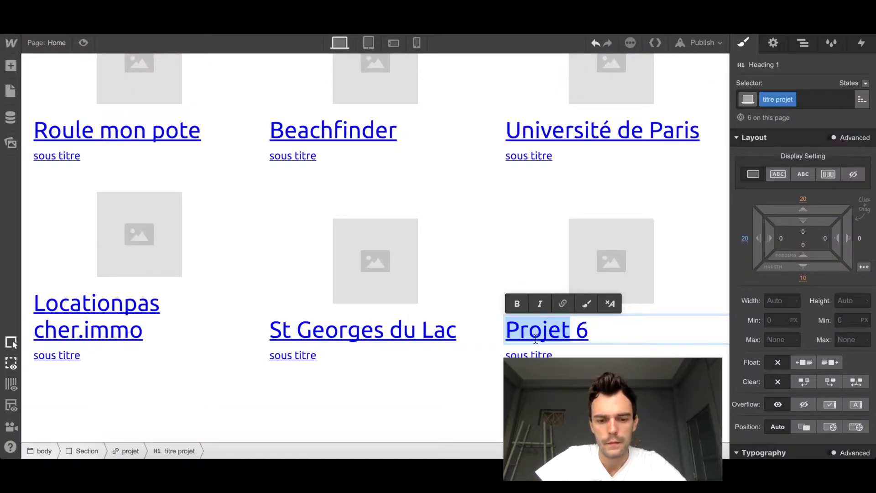
text(Hipsta c)
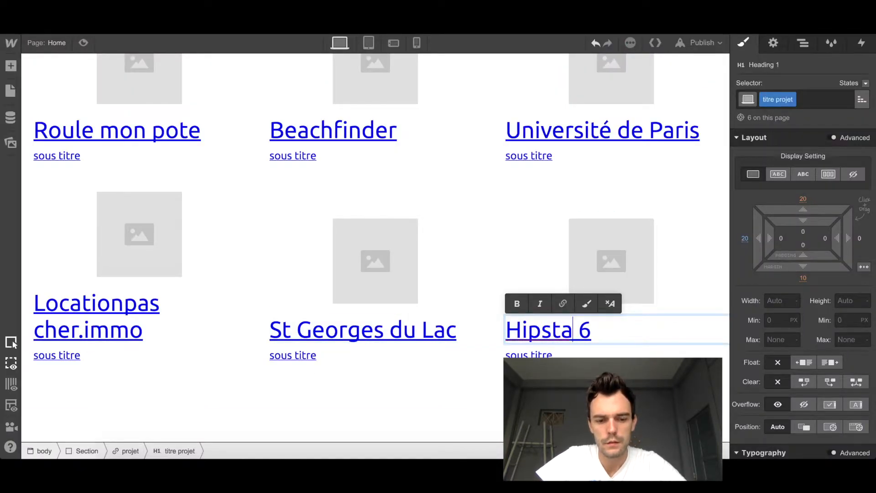
text(f)
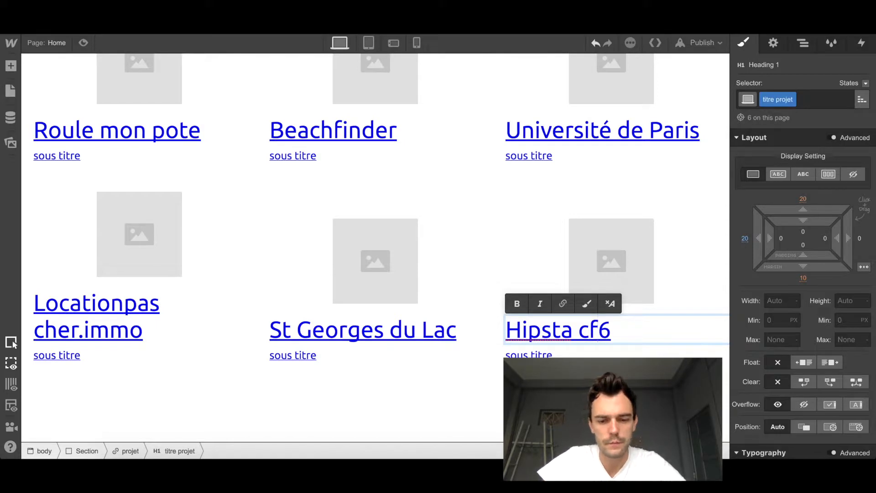
text(é Paris)
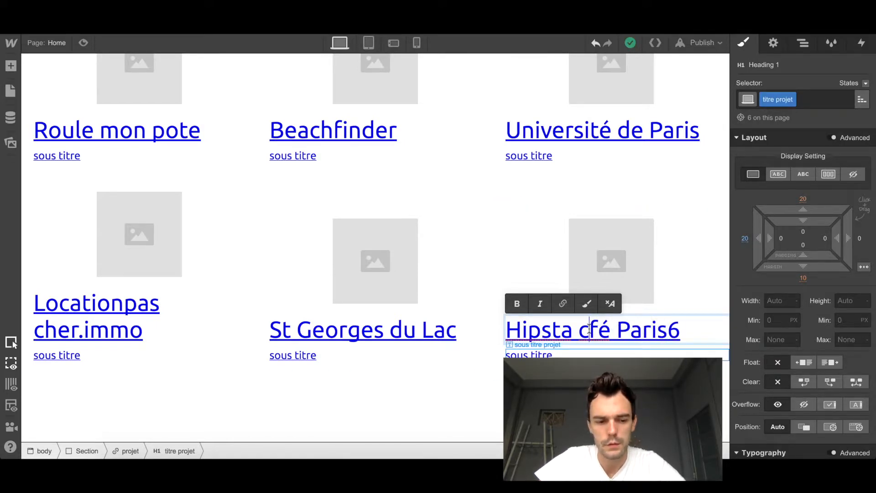
text(a)
key(BackSpace)
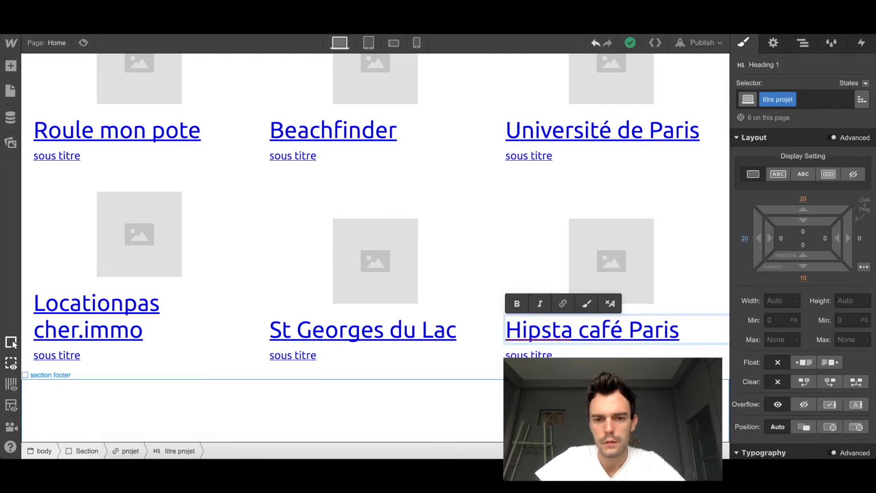
click(438, 405)
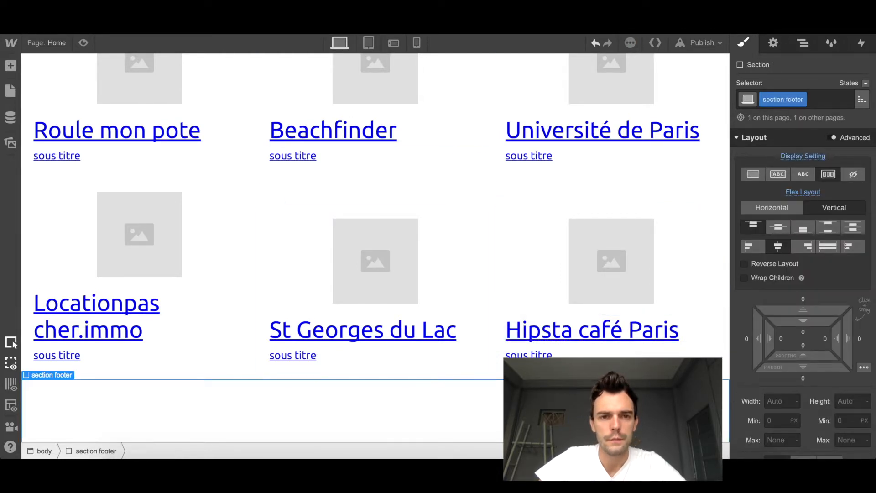
Check the subtitles on the reference site and change the first project's subtitle to "Webdesign" and the second's to "Design Ios App"
scroll(250, 170, up, 1)
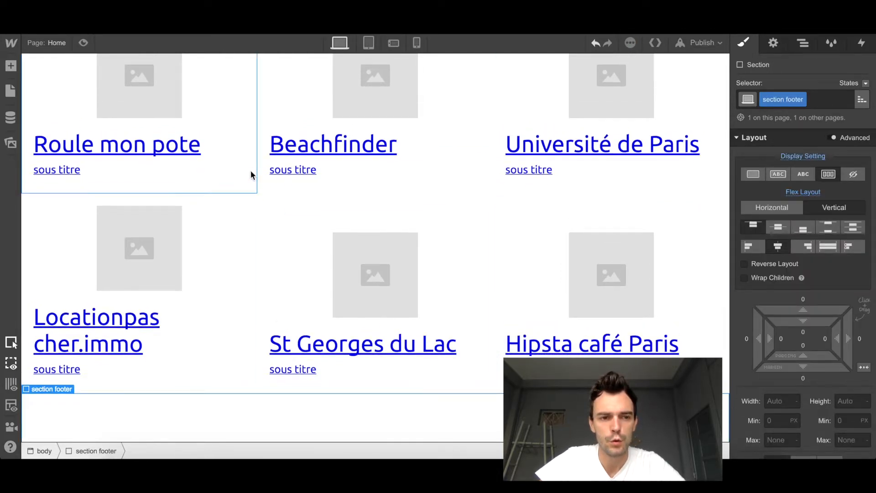
double_click(63, 177)
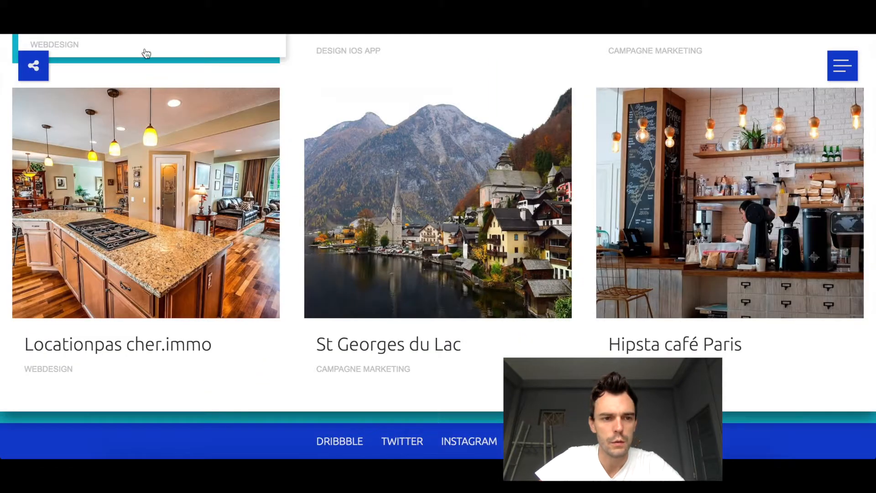
scroll(127, 170, up, 3)
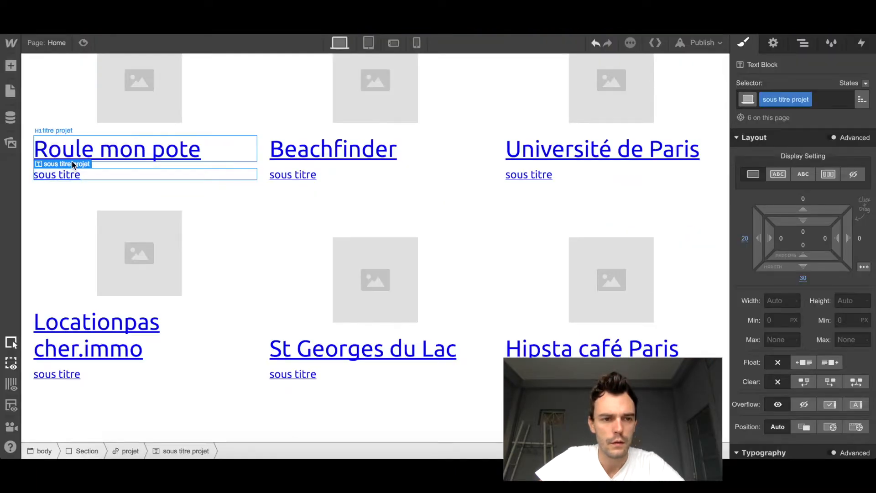
double_click(64, 174)
key(BackSpace)
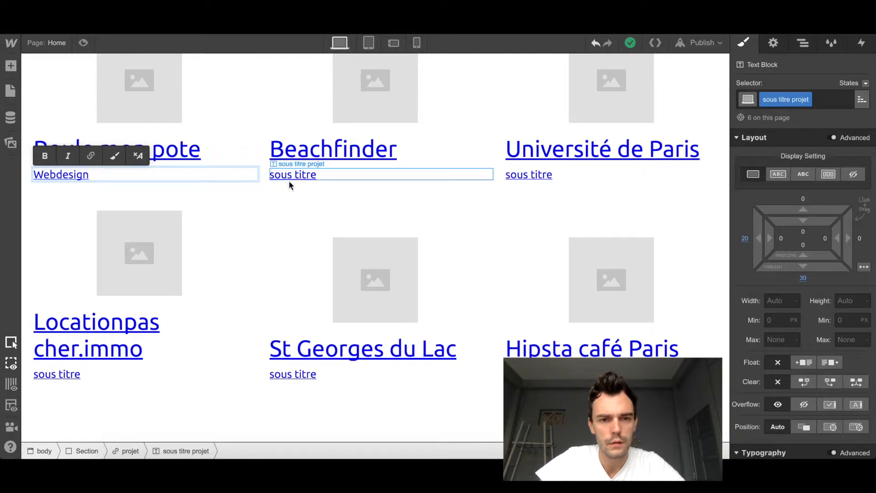
click(300, 177)
double_click(300, 175)
key(BackSpace)
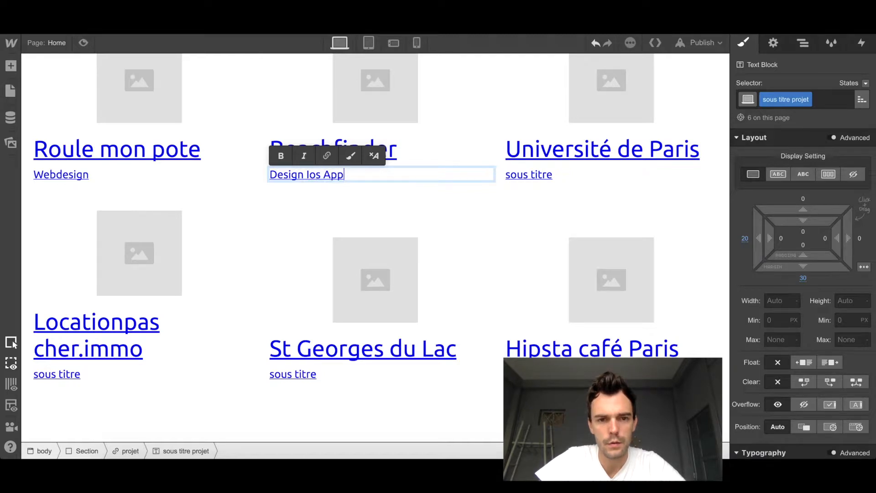
Change the third project's subtitle to "Campagne marketing"
triple_click(534, 172)
click(534, 173)
triple_click(536, 174)
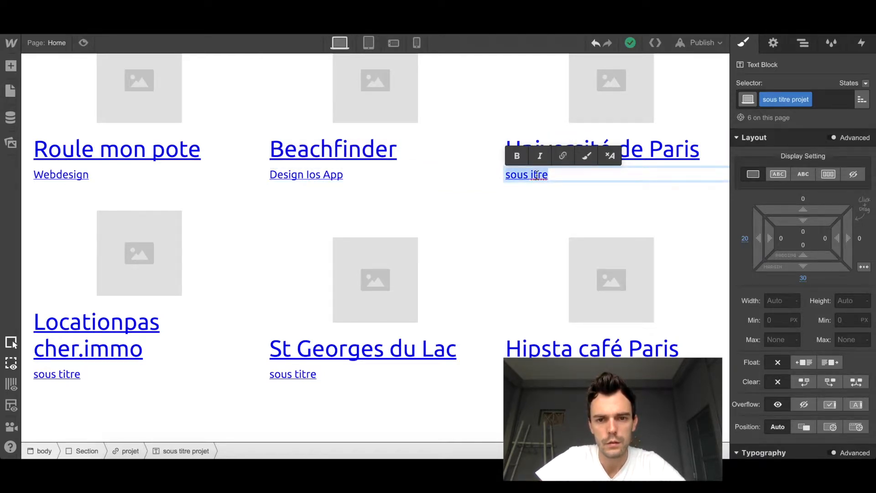
text(Campn)
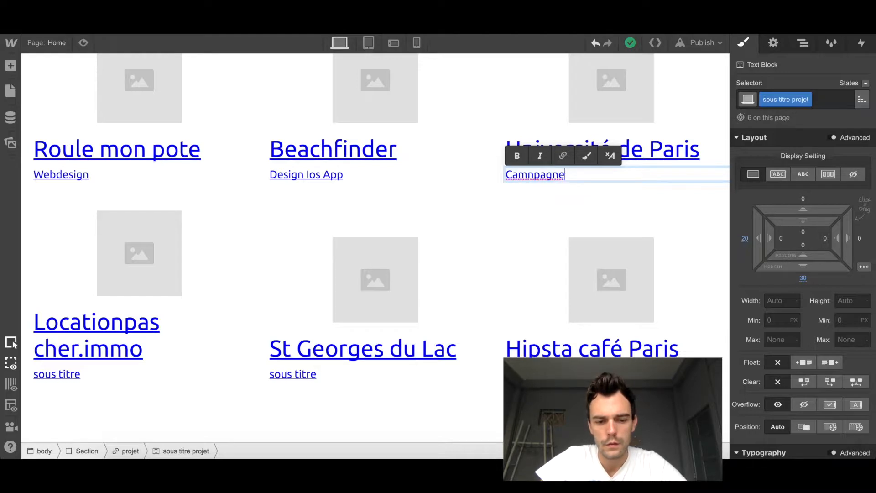
text(pagne marketing)
key(BackSpace)
click(484, 188)
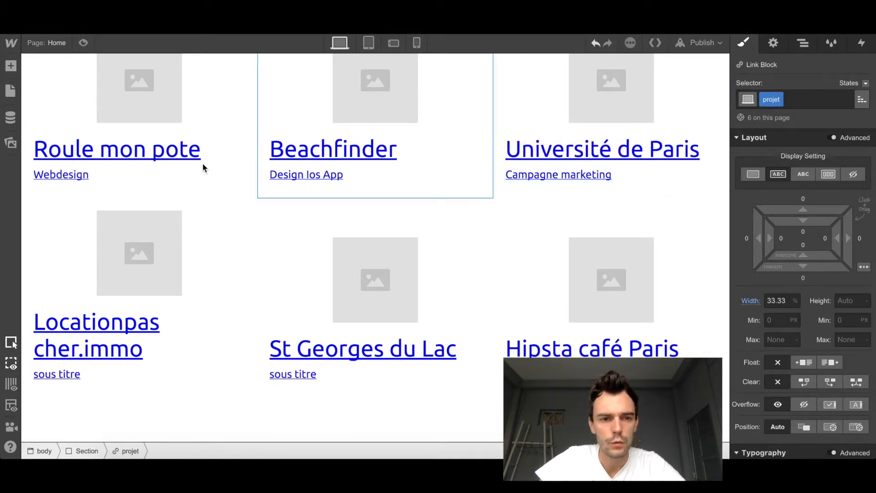
Style the project subtitles in all capitals with a font size of 16 px
click(72, 178)
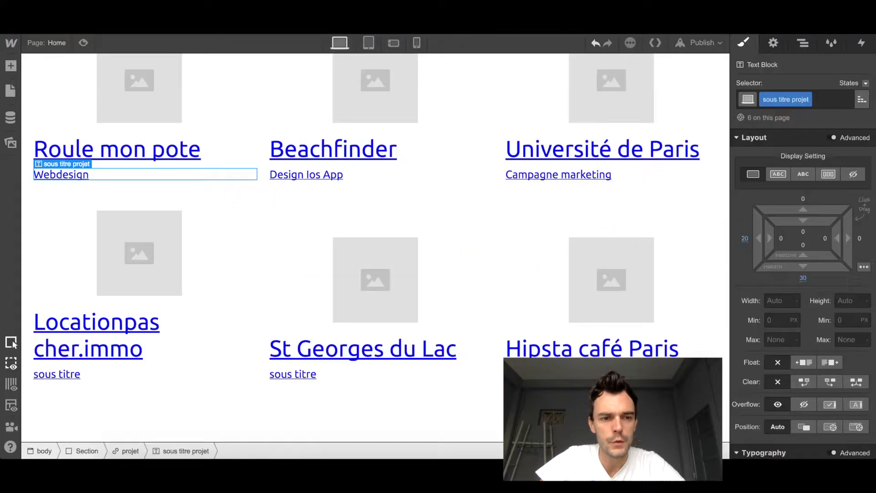
scroll(785, 307, down, 4)
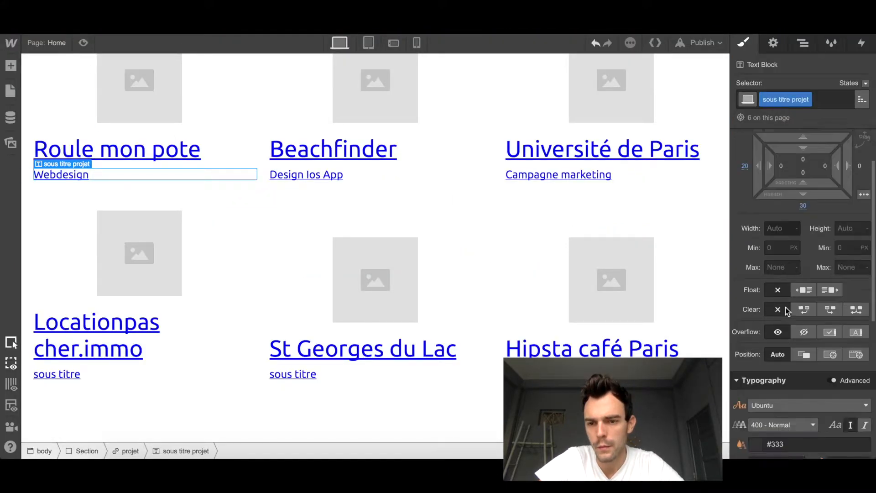
scroll(784, 308, down, 5)
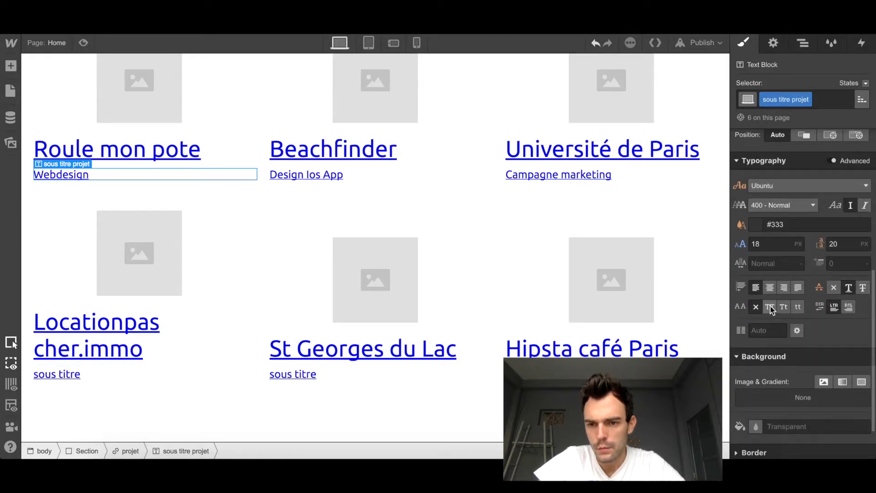
click(770, 306)
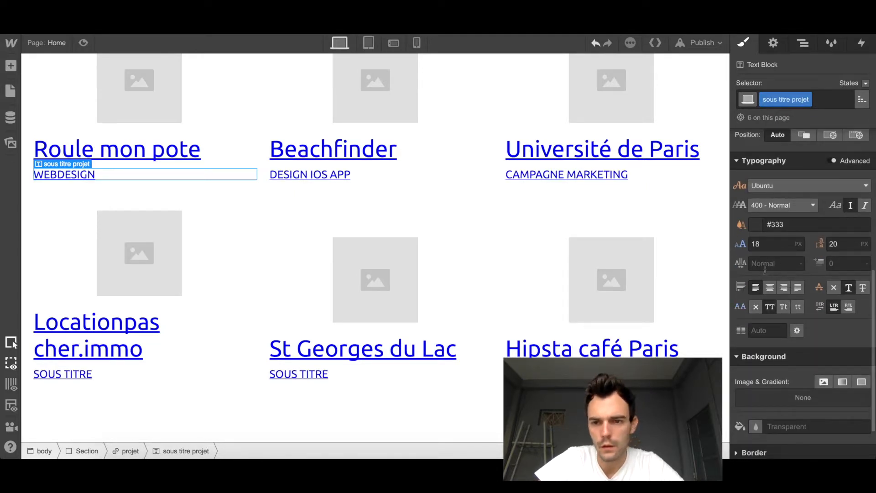
key(Down)
key(Down)
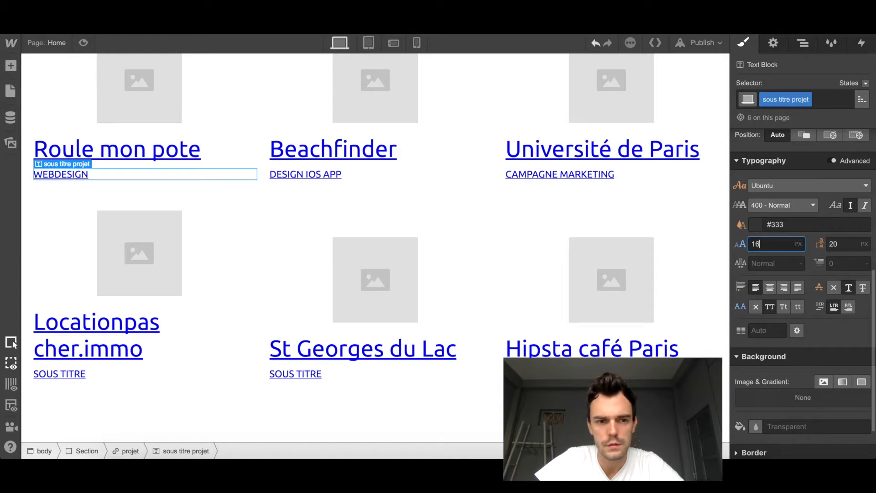
click(233, 228)
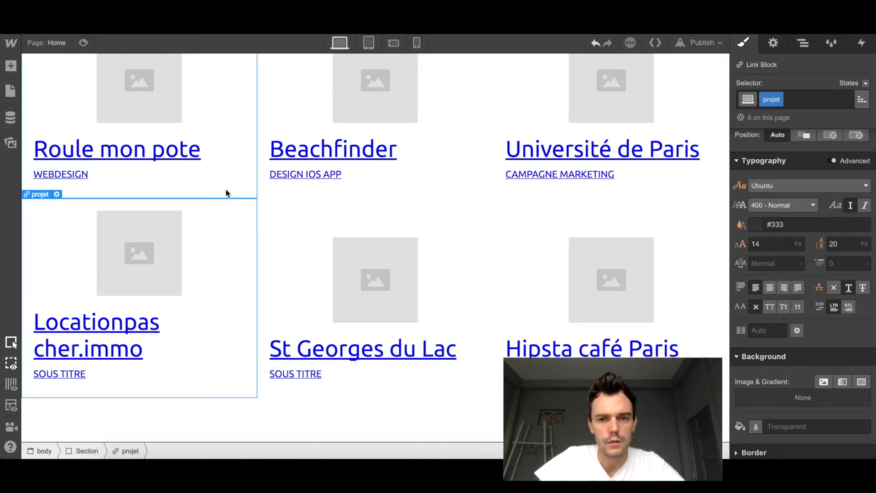
Check the second row's subtitles on the reference site and change the fourth project's subtitle to "WEBDESIGN"
scroll(252, 238, down, 1)
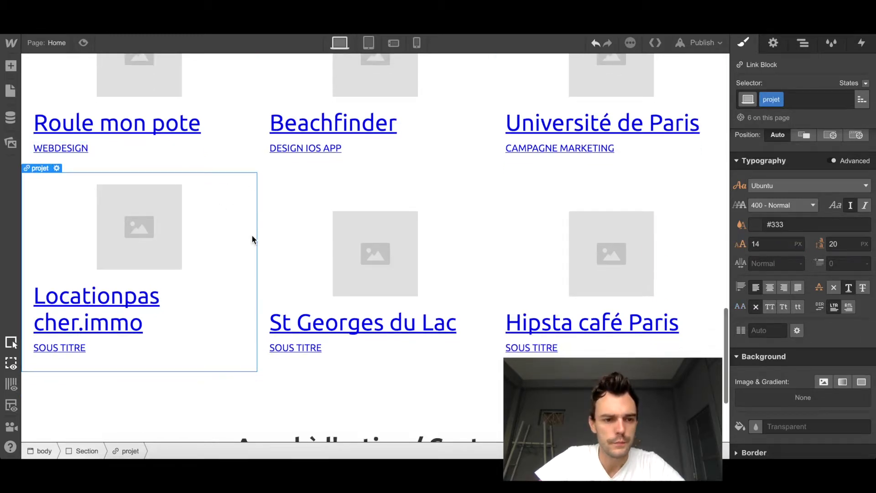
double_click(66, 346)
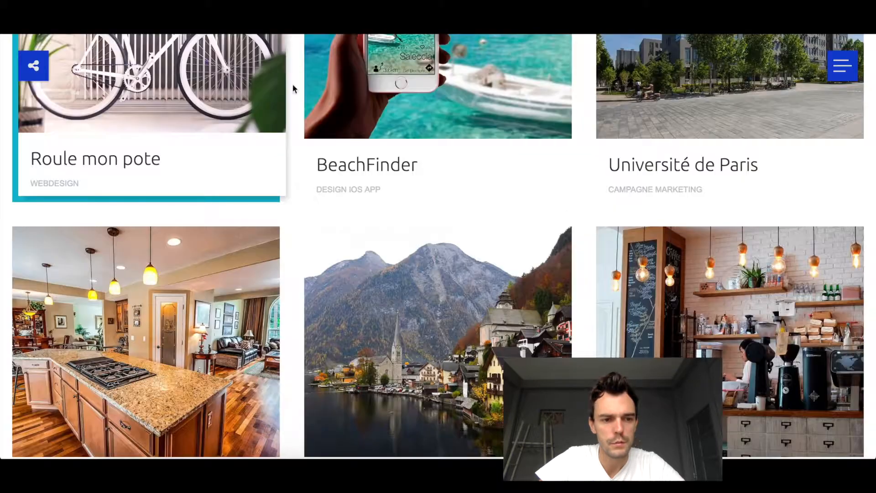
scroll(78, 329, down, 4)
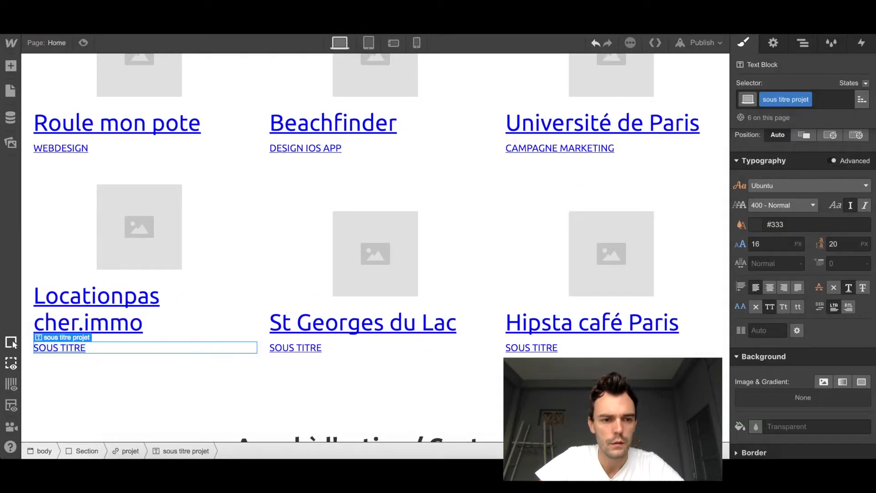
double_click(76, 347)
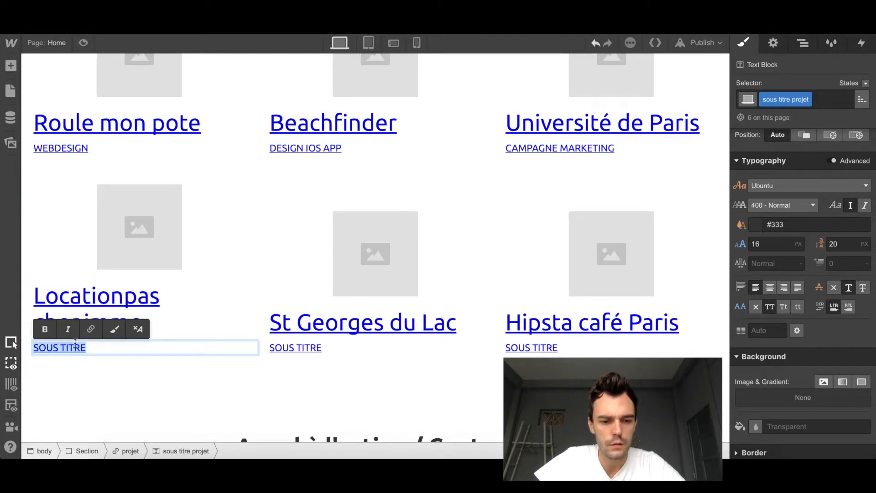
key(ctrl+a)
text(W)
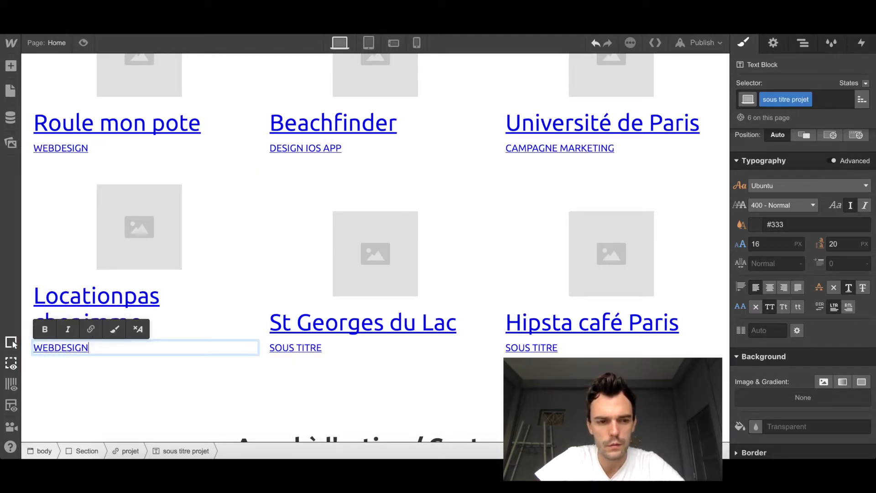
Change the fifth project's subtitle to "CAMPAGNE MARKETING" and the sixth project's subtitle to "BRANDING"
double_click(300, 349)
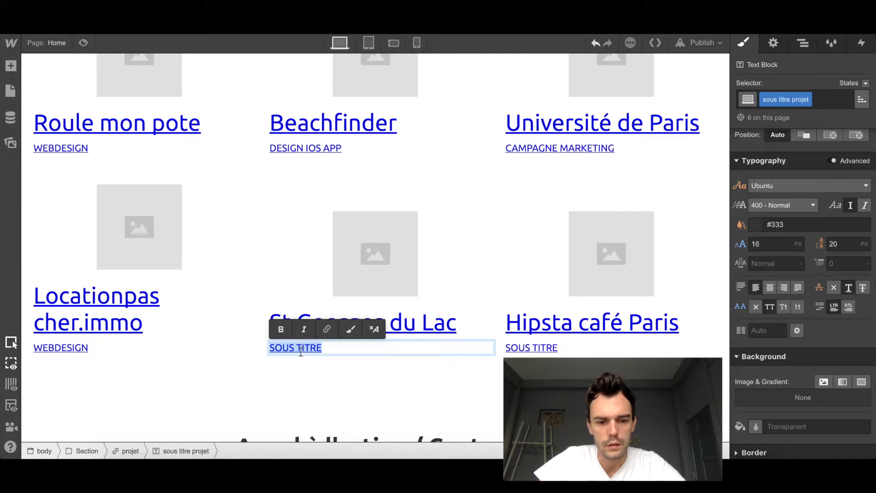
text(CAMPAGNE MARKETING)
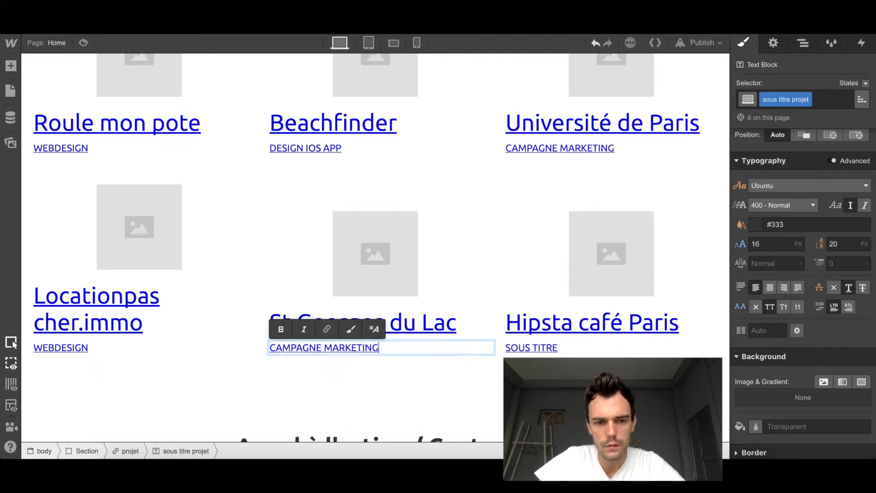
double_click(542, 348)
key(BackSpace)
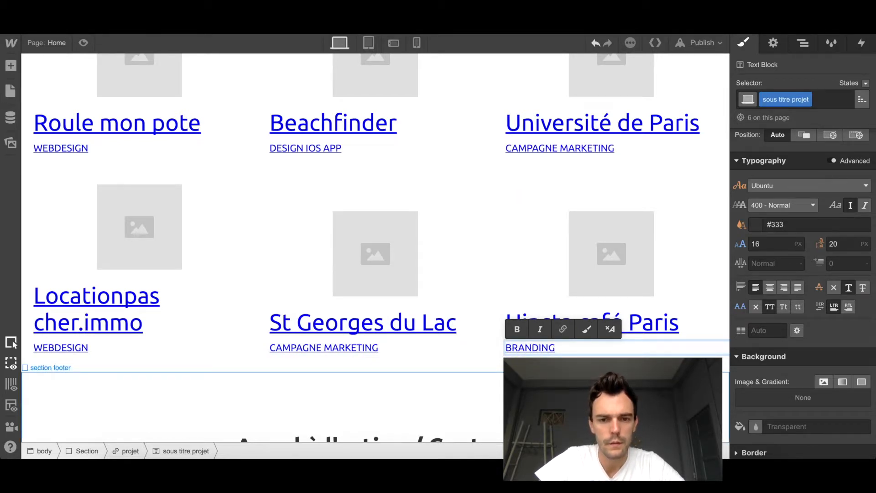
click(531, 397)
Copy the contact heading "Envie de me contacter ?" from the reference site and replace the footer section's heading with it
scroll(486, 229, up, 2)
scroll(486, 229, down, 5)
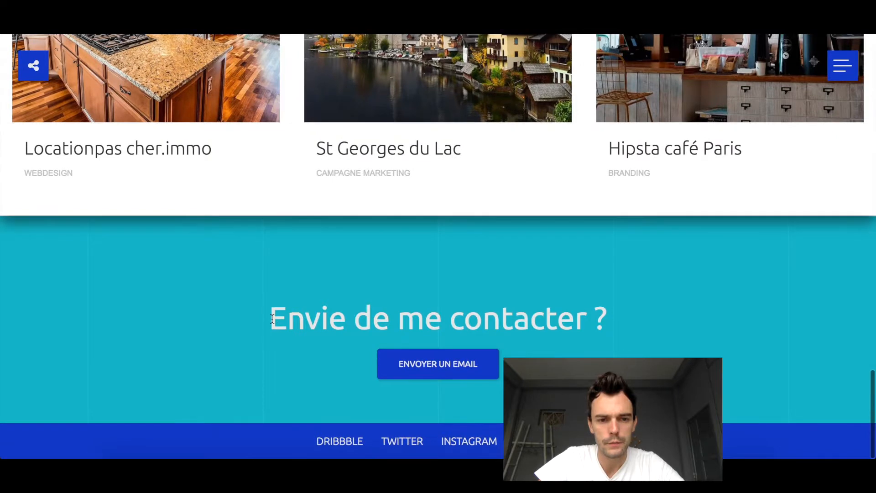
drag(272, 318, 606, 318)
key(ctrl+c)
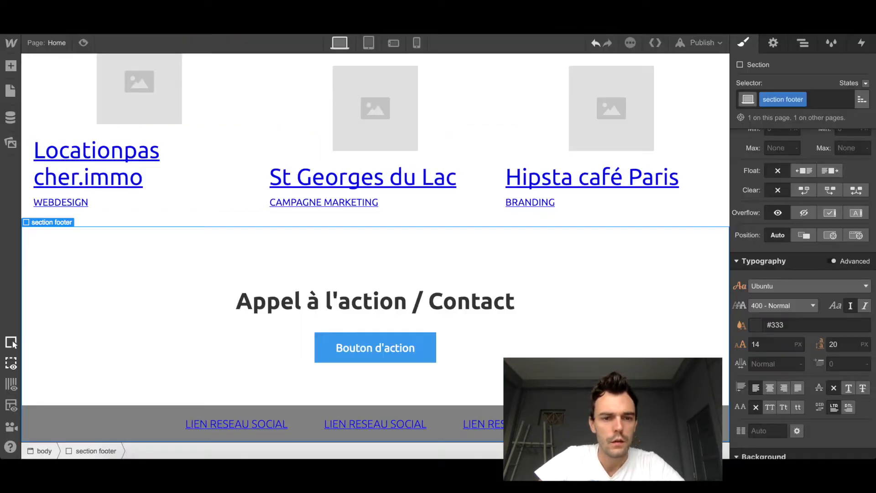
double_click(293, 301)
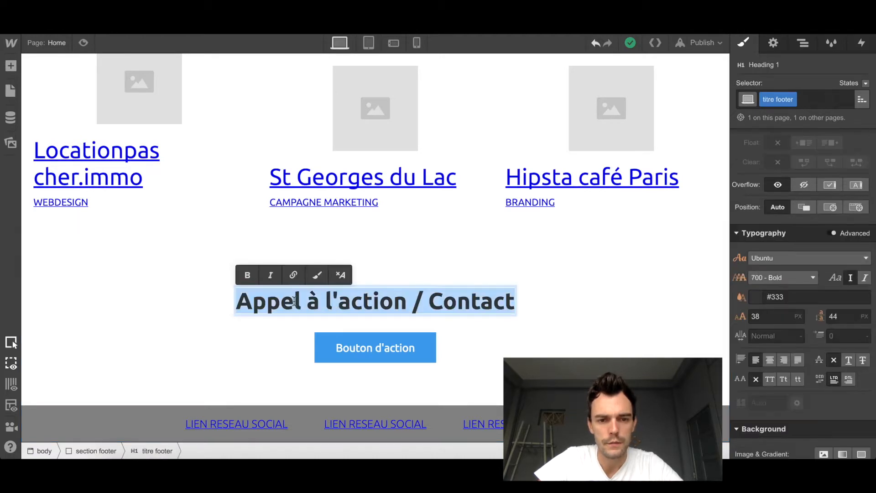
key(ctrl+v)
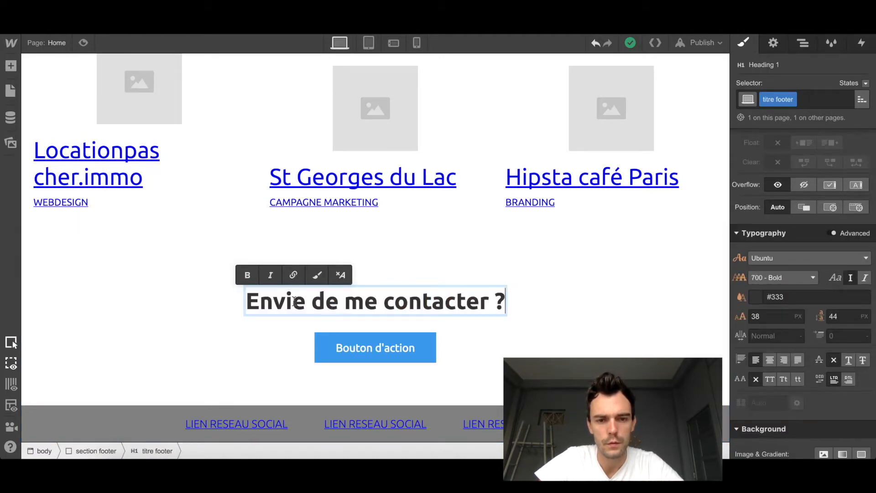
key(Escape)
Change the footer action button's text to "Envoyer un email" and select the button
click(367, 350)
double_click(356, 345)
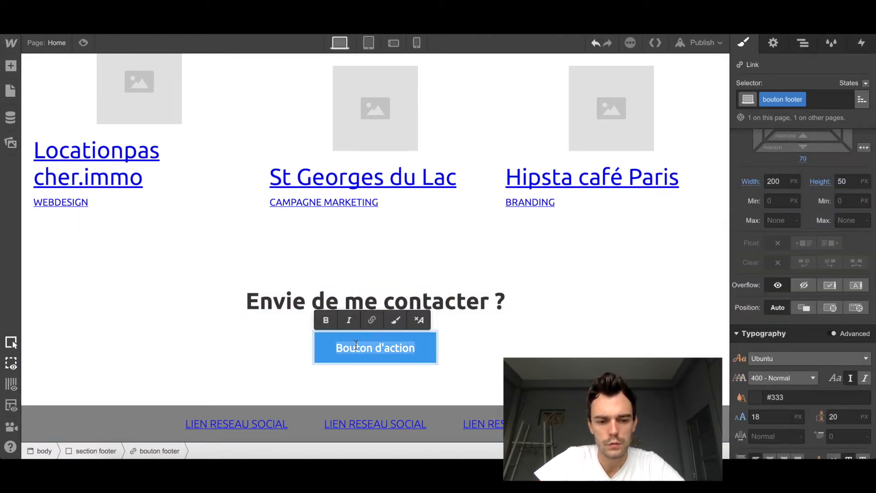
text(Envoyer un)
text( emial)
key(BackSpace)
key(BackSpace)
key(BackSpace)
text(ail)
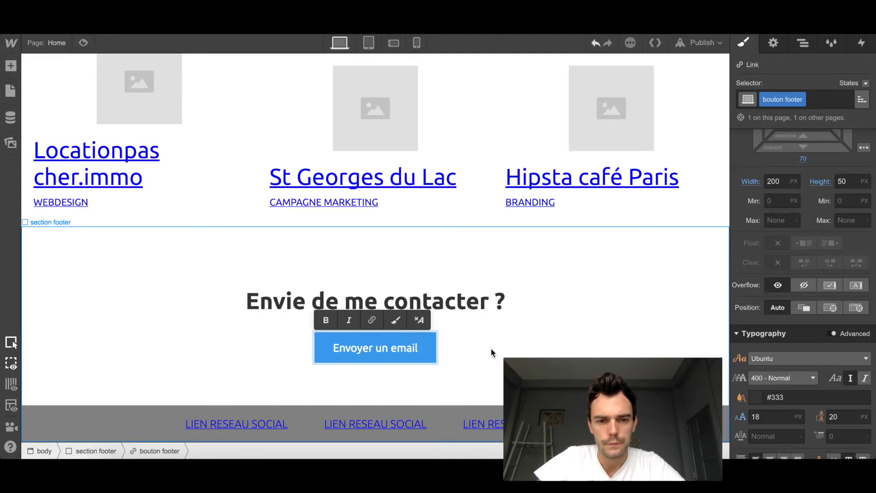
click(439, 353)
click(431, 355)
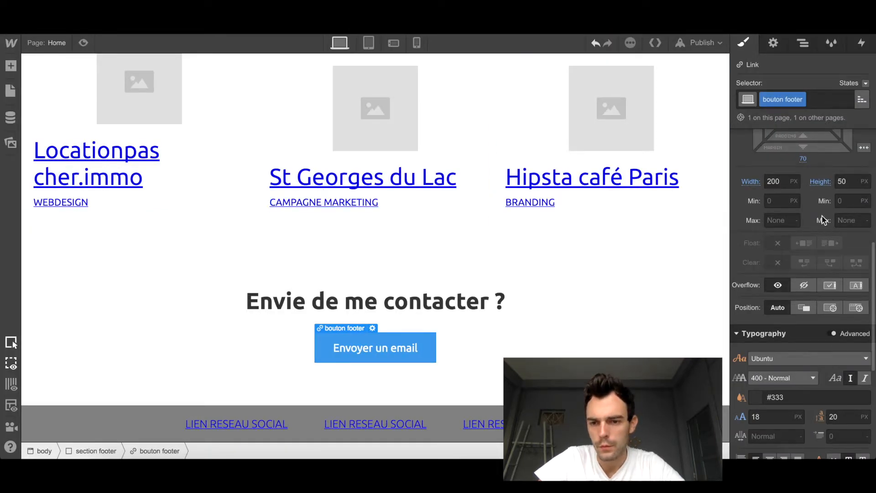
Style the footer button's text with weight 300 - Light, all uppercase letters and a font size of 16 px
scroll(805, 347, down, 3)
click(791, 259)
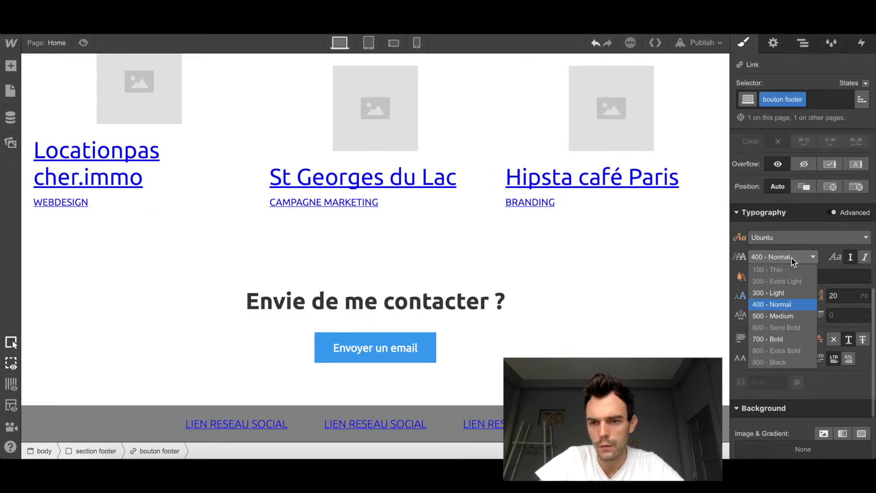
click(781, 292)
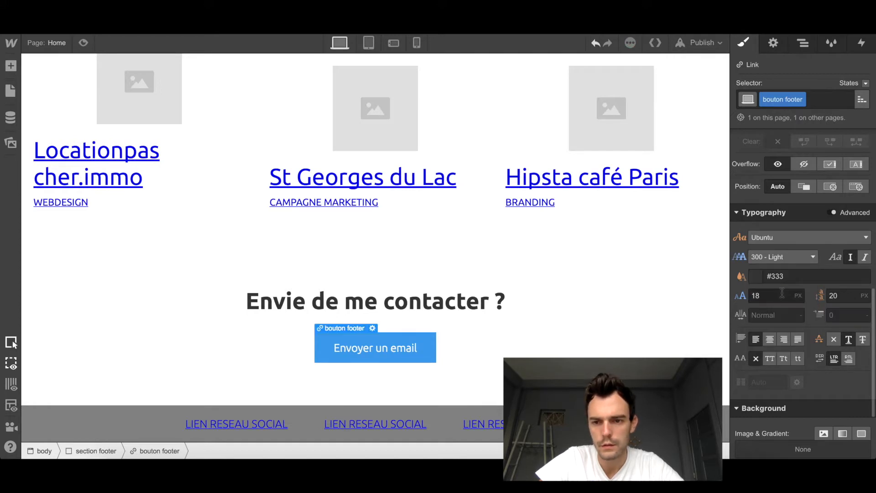
click(769, 360)
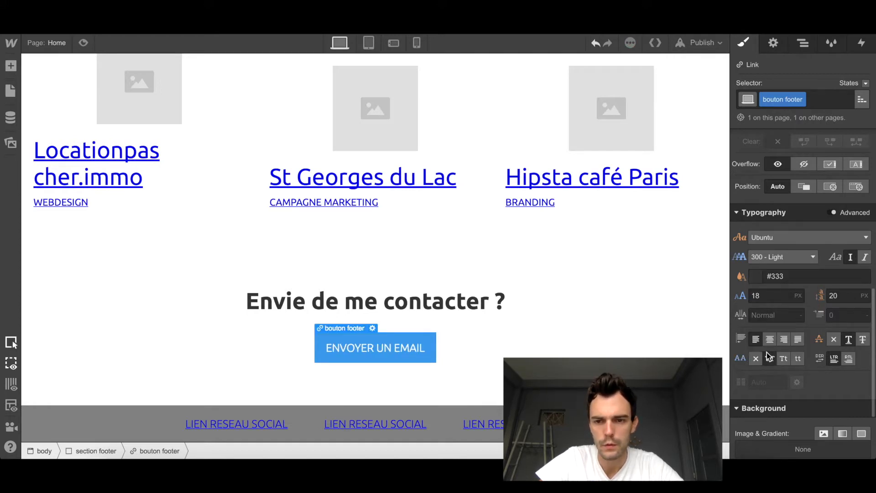
click(763, 296)
key(BackSpace)
text(6)
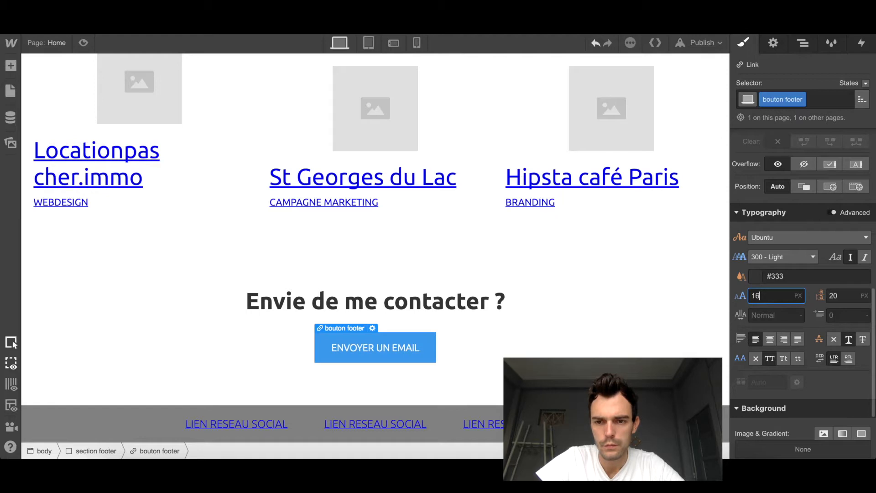
click(549, 335)
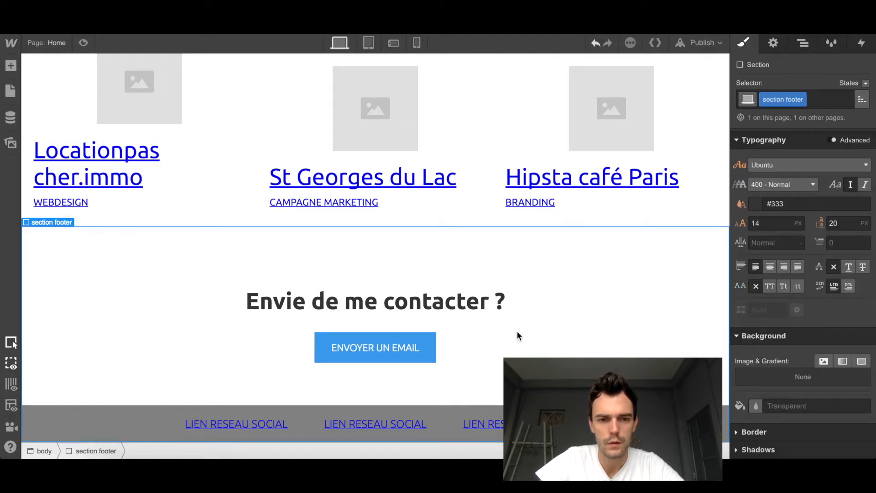
Set the footer heading "Envie de me contacter ?" to weight 400 - Normal and a font size of 50 px
click(316, 290)
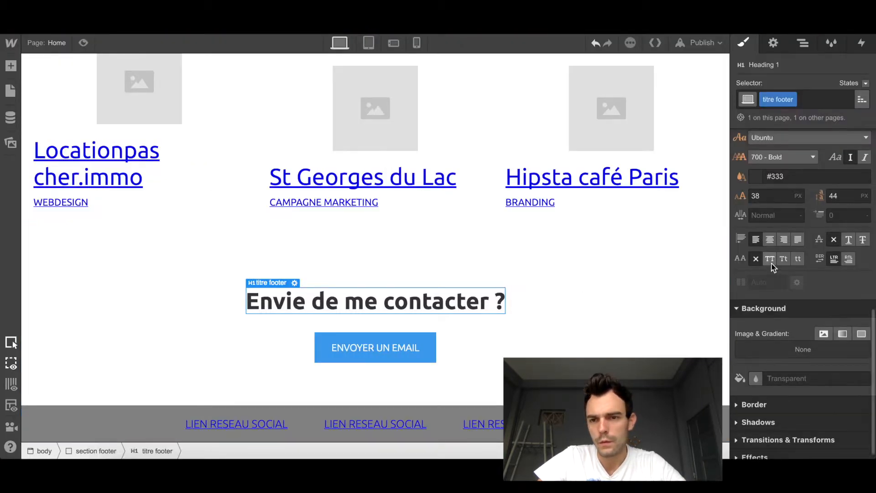
scroll(776, 220, up, 3)
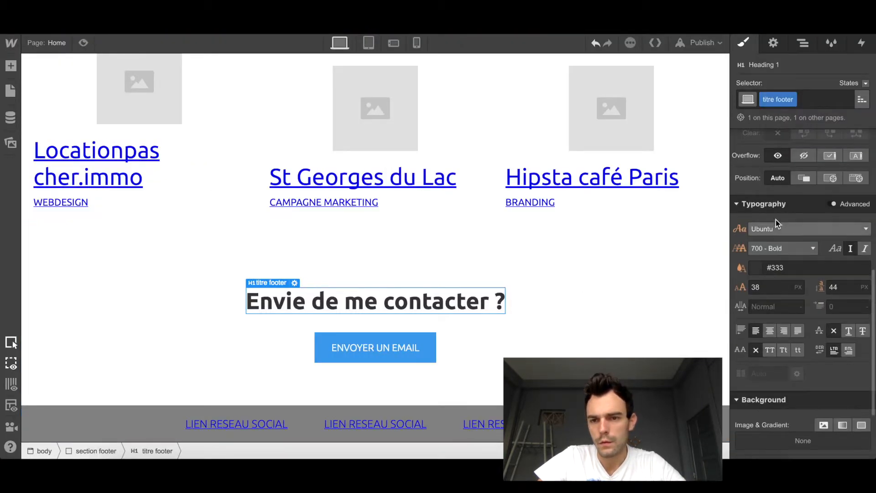
click(785, 245)
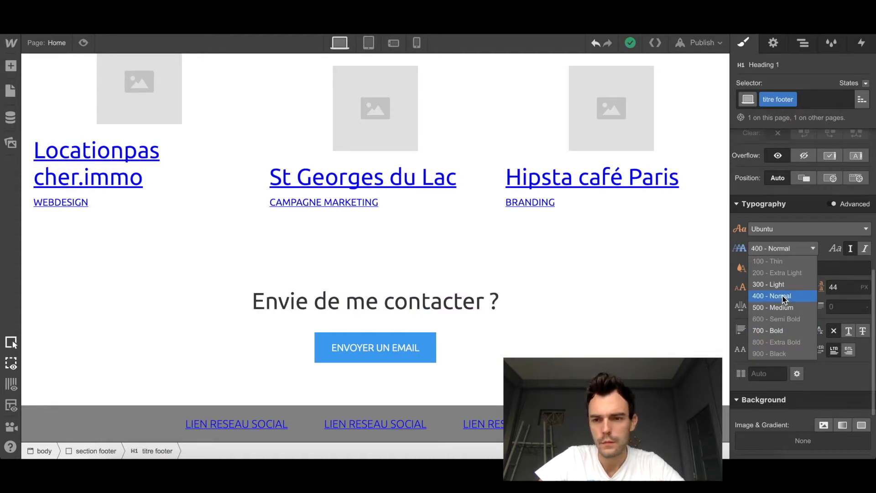
click(783, 298)
click(767, 284)
key(Up)
key(Up)
key(Up)
key(Up)
key(Up)
key(Up)
key(Up)
key(Up)
key(Up)
key(Up)
key(Up)
key(Up)
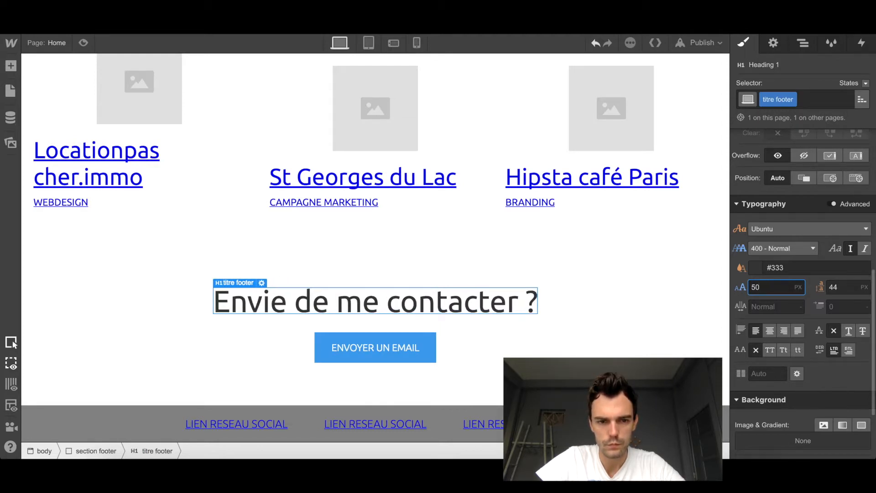
click(585, 279)
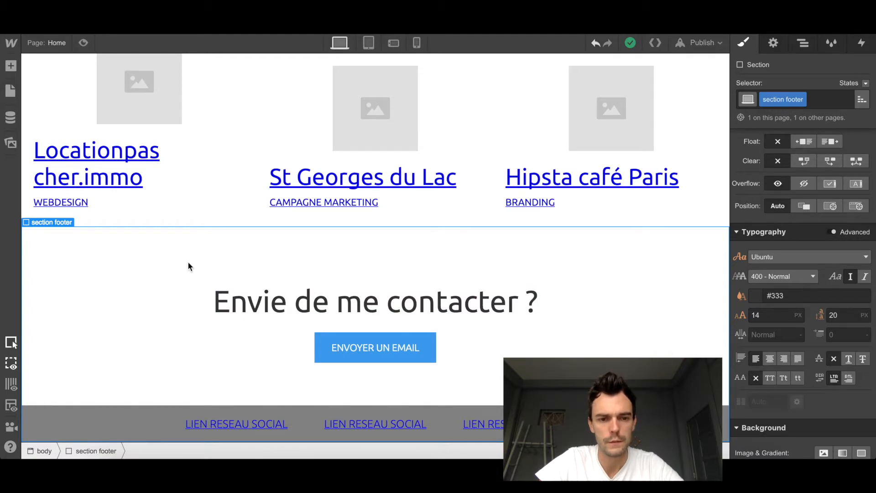
Replace the text of the first social link in the footer with "DRIBBBLE"
scroll(189, 264, up, 10)
scroll(188, 264, up, 10)
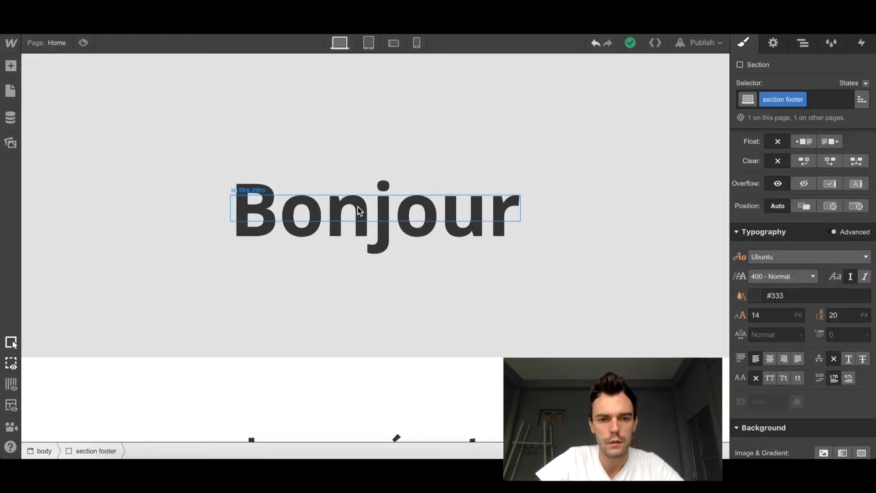
scroll(357, 206, down, 15)
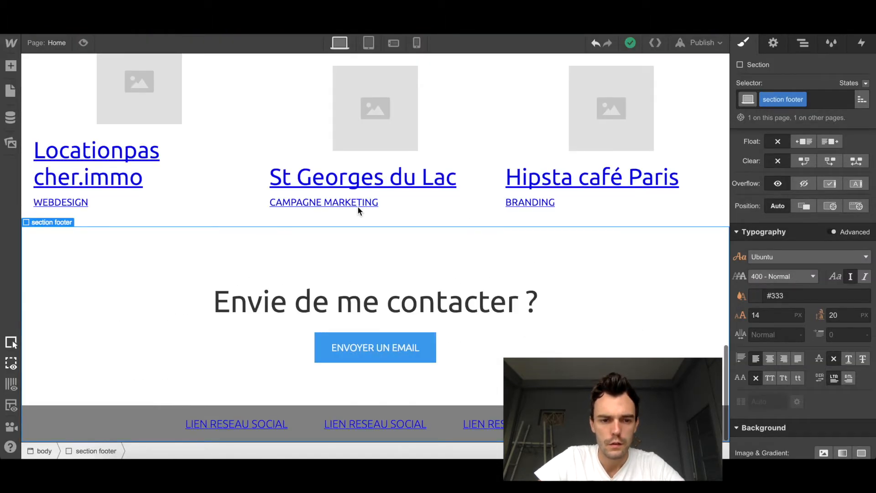
double_click(262, 427)
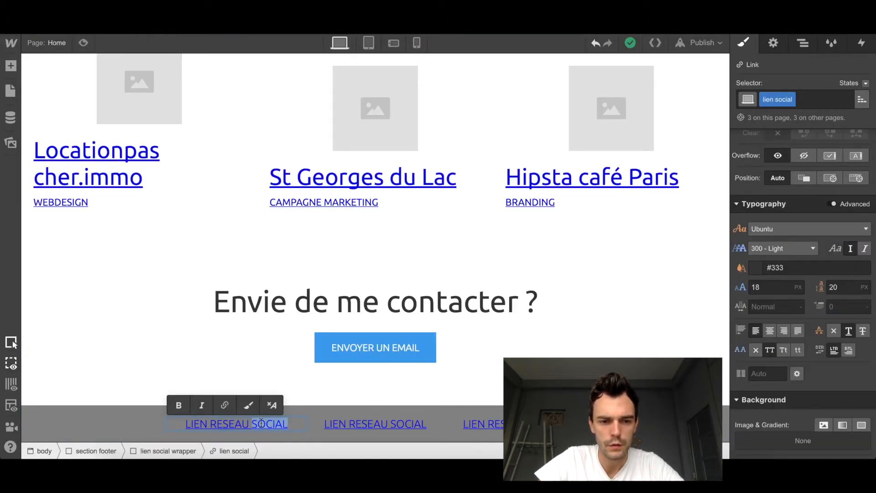
triple_click(262, 427)
text(DRI)
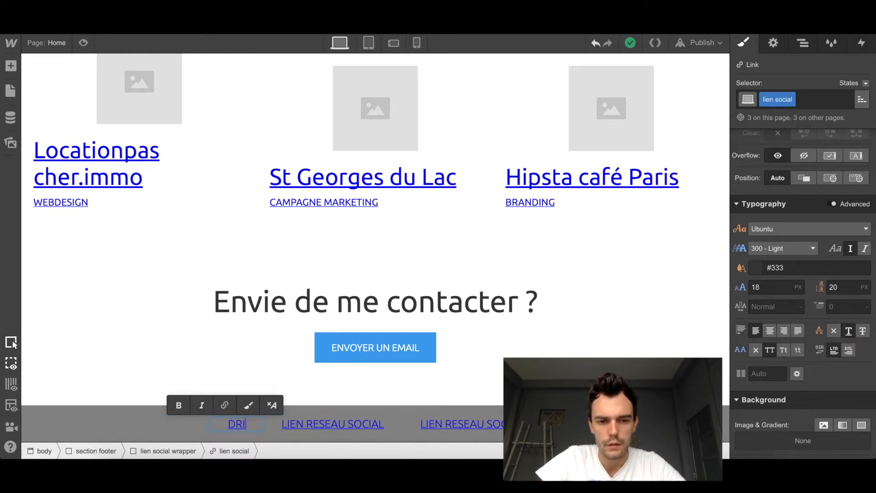
text(BBLE)
key(BackSpace)
key(BackSpace)
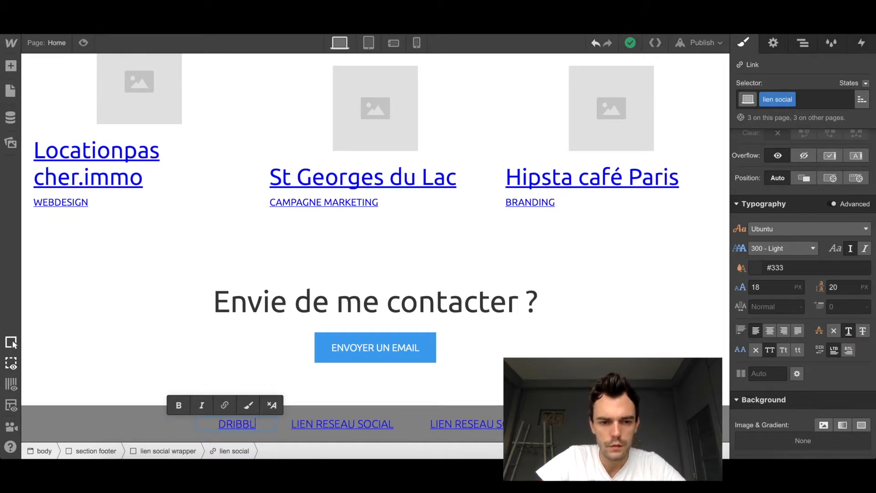
text(BLE)
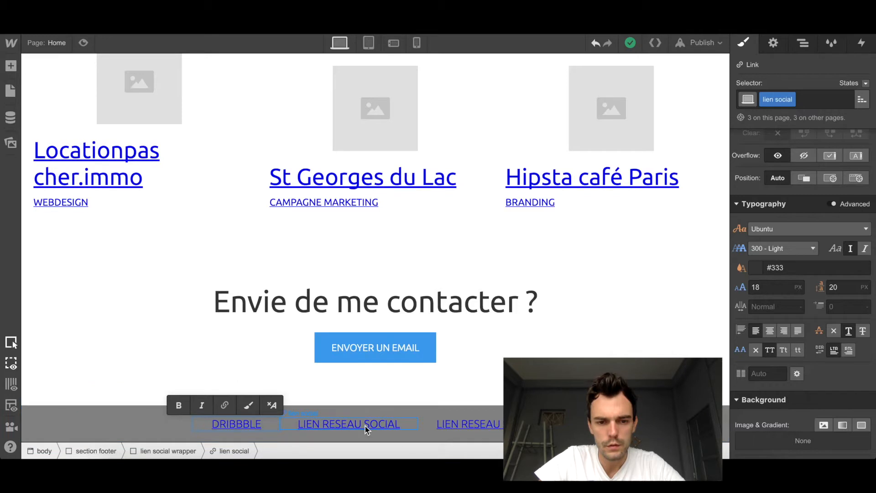
Change the second social link's text to "TWITTER" and the third social link's text to "INSTAGRAM"
click(365, 426)
double_click(365, 426)
triple_click(365, 425)
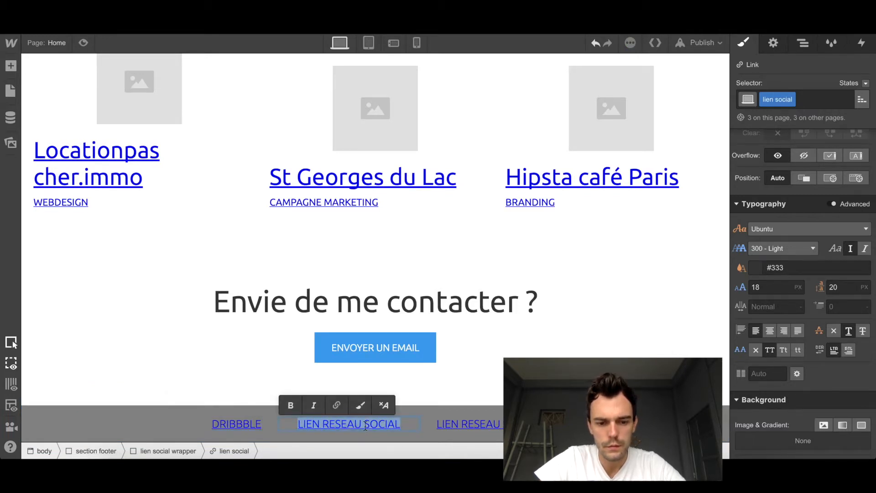
text(TWITTER)
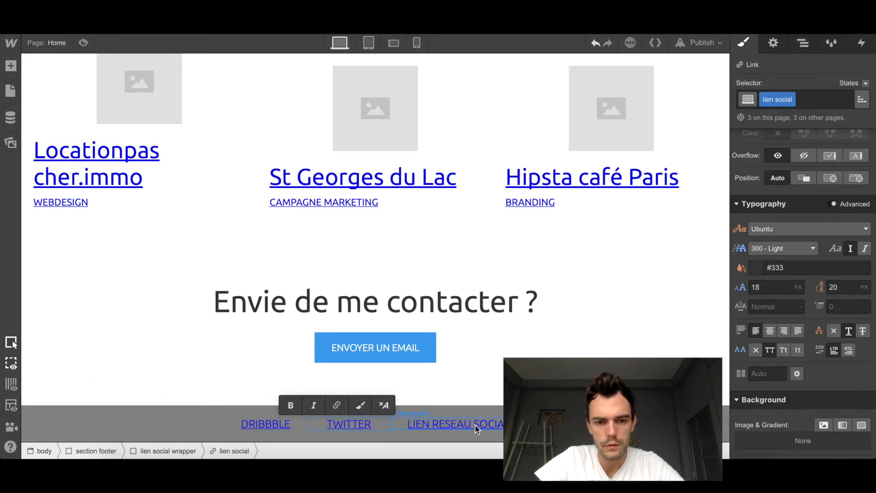
double_click(468, 427)
triple_click(467, 426)
key(BackSpace)
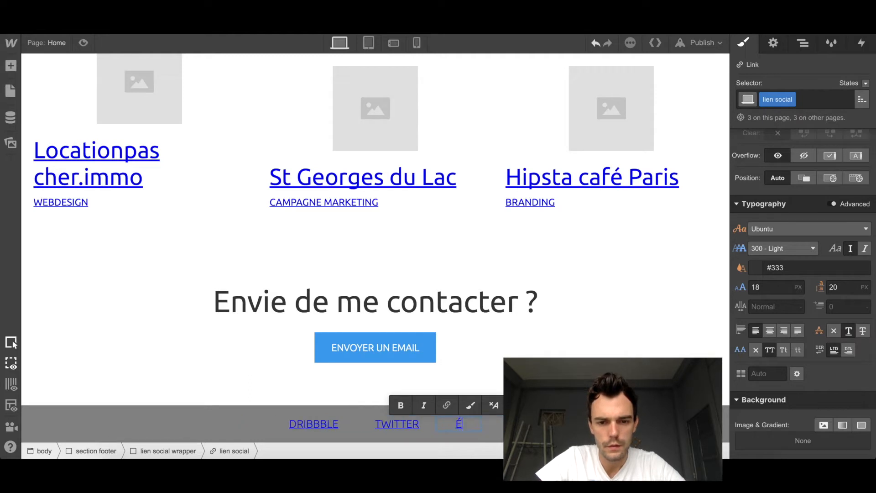
text(INSTAGRAM)
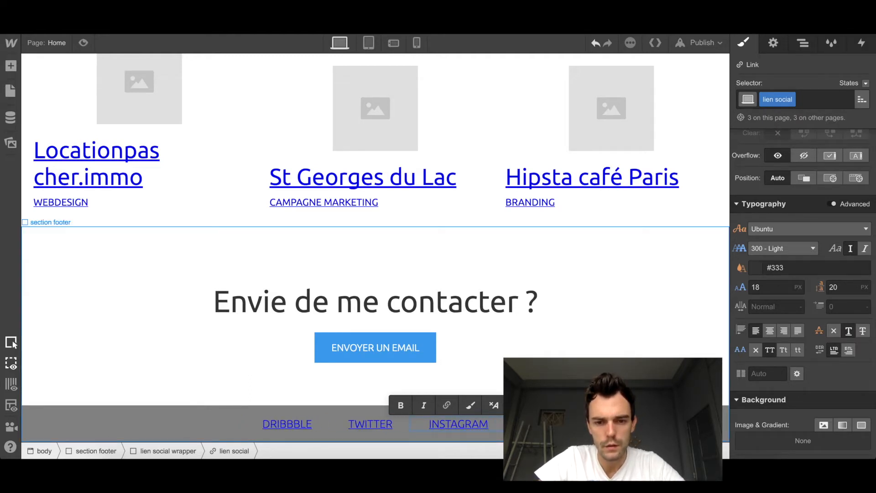
Duplicate the "INSTAGRAM" social link and change the copy's text to "LINKEDIN"
click(485, 429)
click(482, 430)
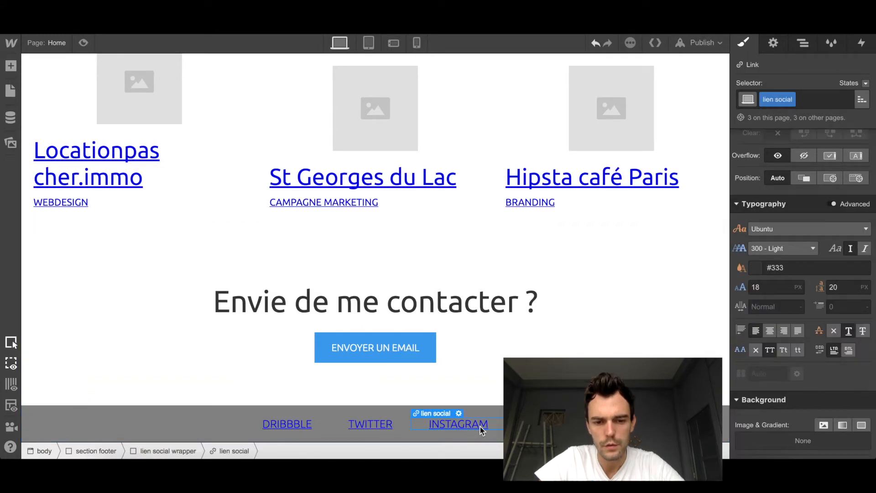
key(ctrl+d)
click(493, 424)
double_click(501, 424)
text(LINKEDIN)
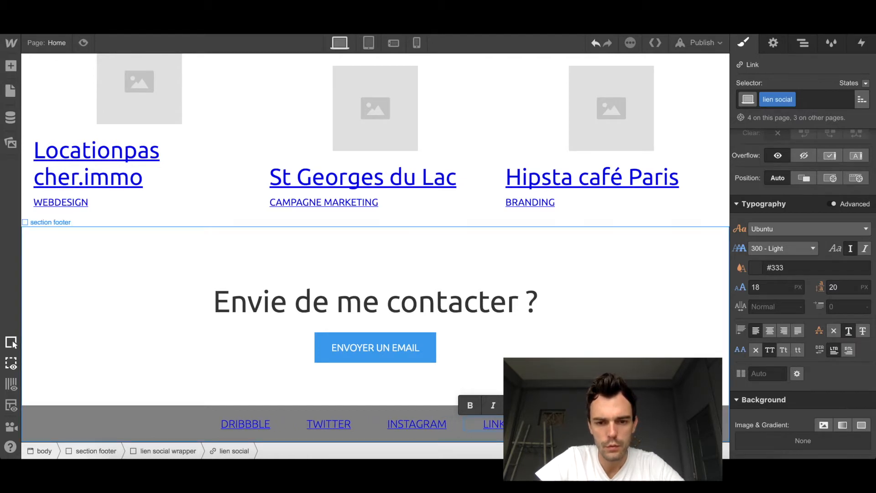
click(546, 355)
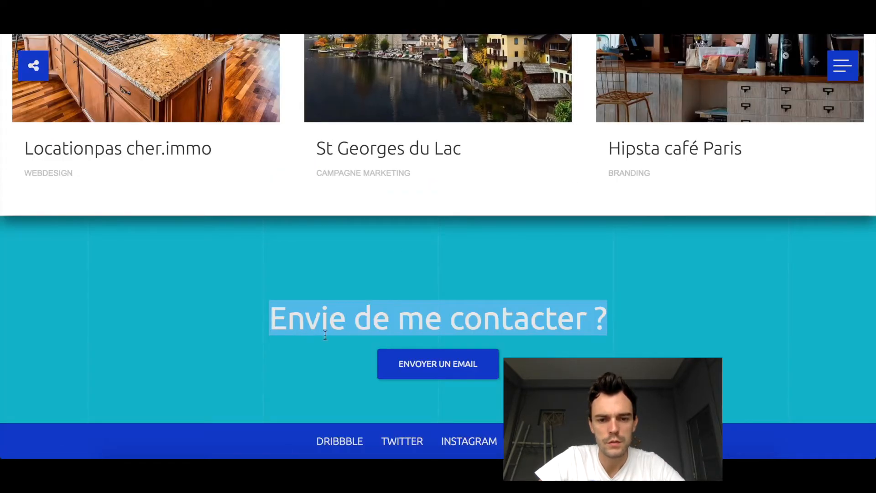
Check the intro colour on the reference site, set the intro section's background to turquoise #16c4d3, and select the "Bonjour" heading
scroll(300, 151, up, 15)
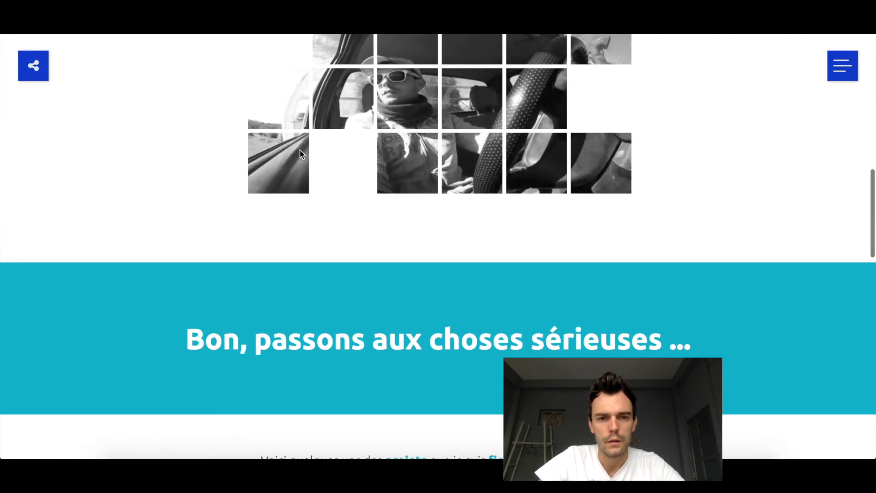
scroll(300, 150, up, 10)
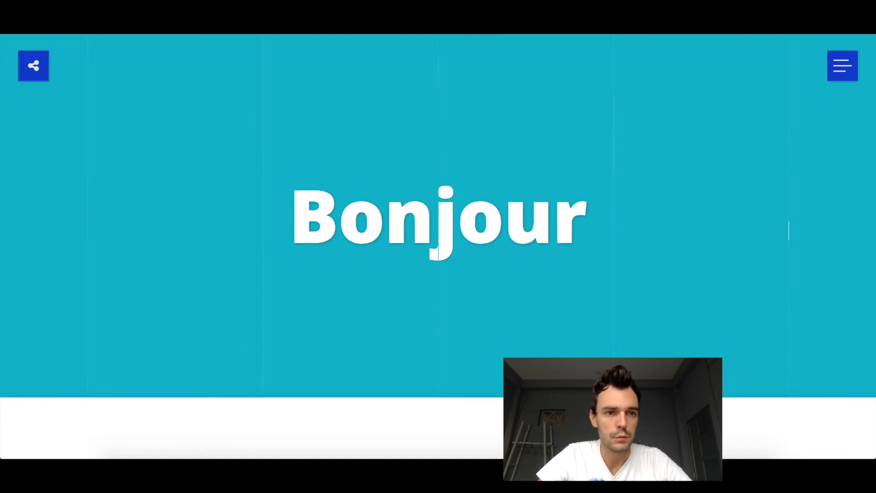
key(ctrl+Tab)
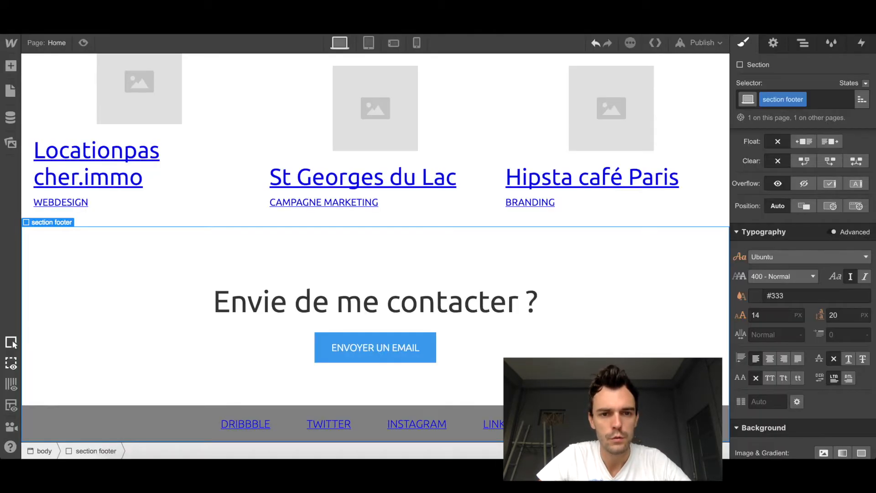
scroll(240, 165, up, 20)
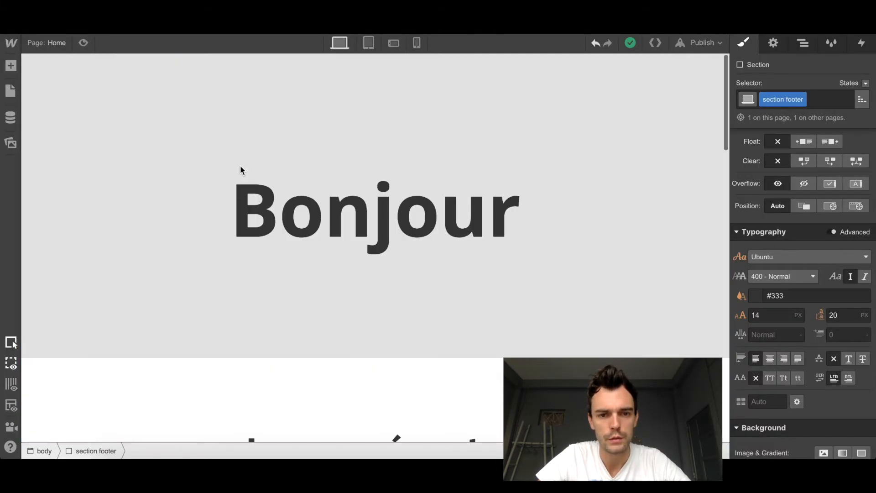
click(187, 154)
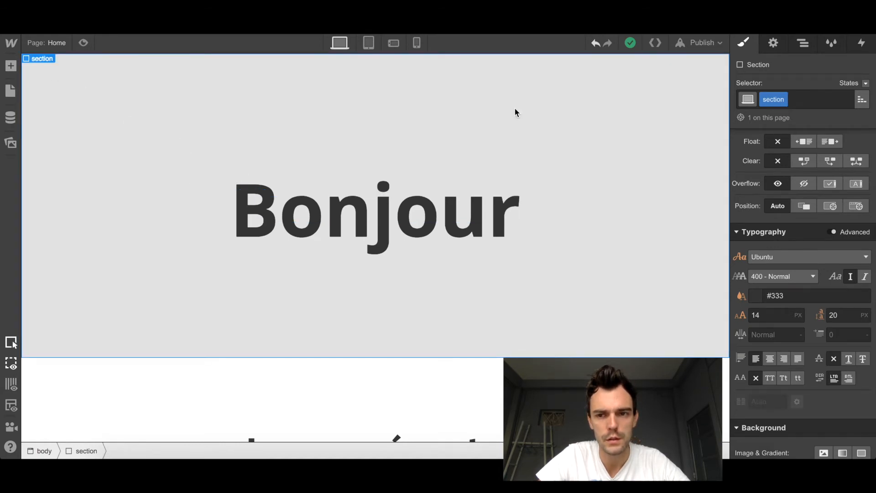
click(804, 43)
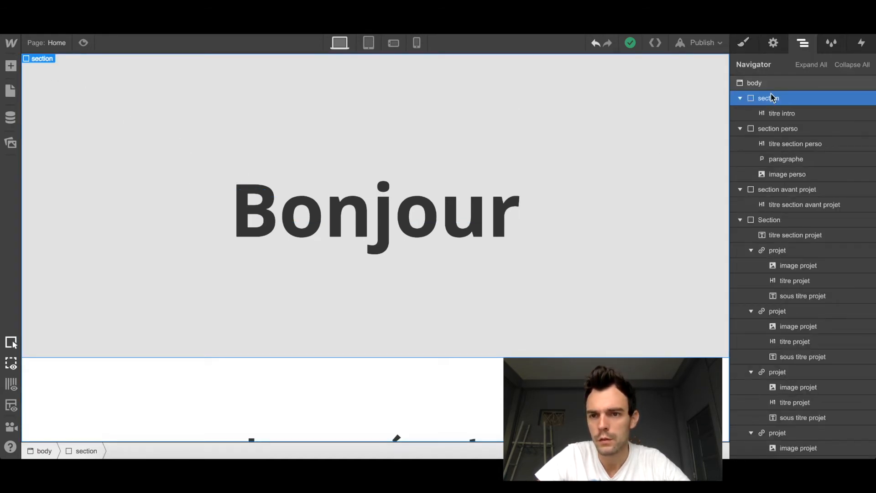
click(744, 44)
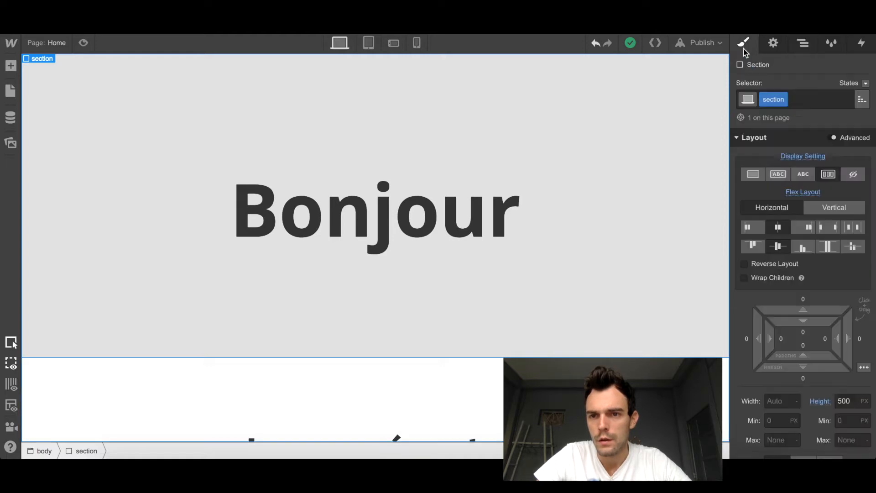
scroll(799, 250, down, 1)
scroll(799, 253, down, 5)
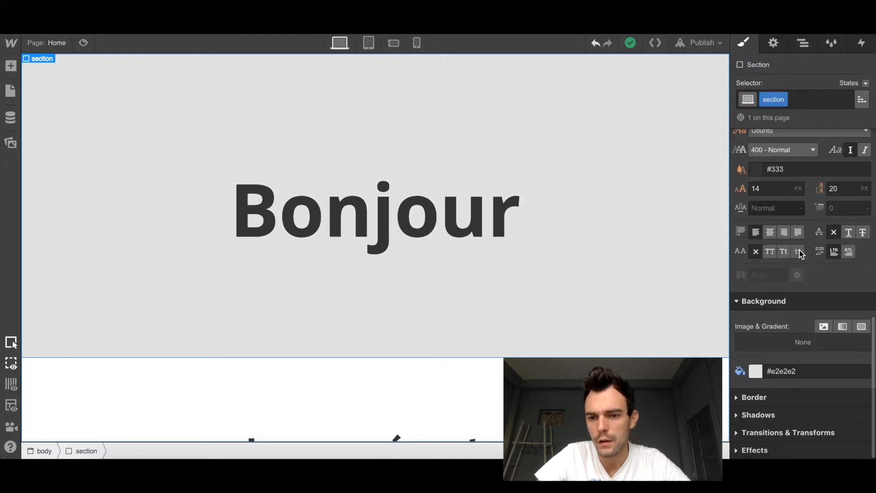
click(755, 371)
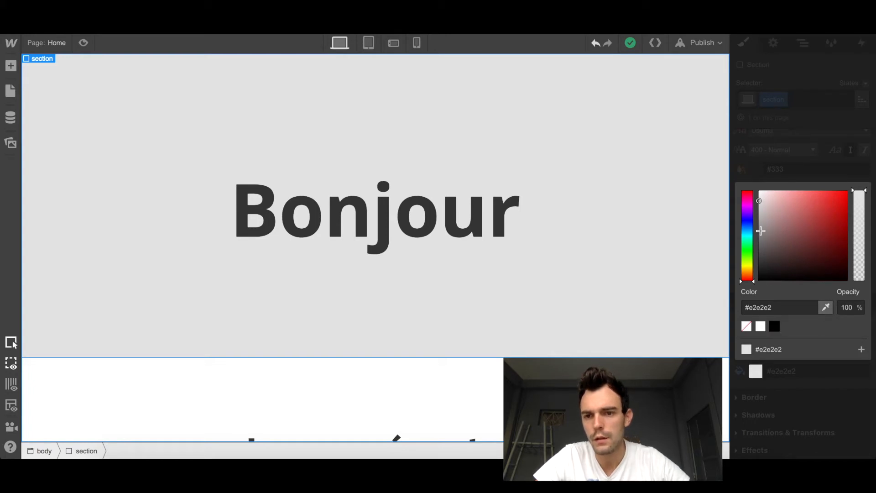
click(746, 234)
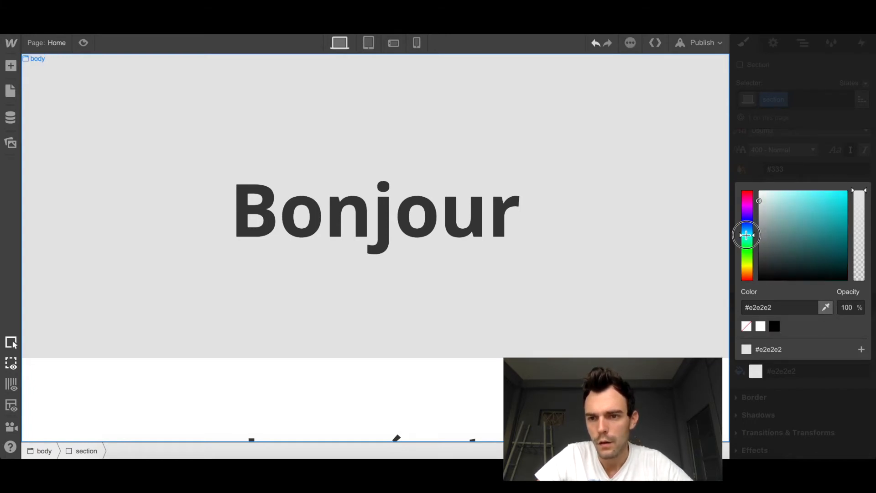
mouse_move(816, 205)
mouse_down()
mouse_move(848, 190)
mouse_move(823, 200)
mouse_move(839, 206)
mouse_up()
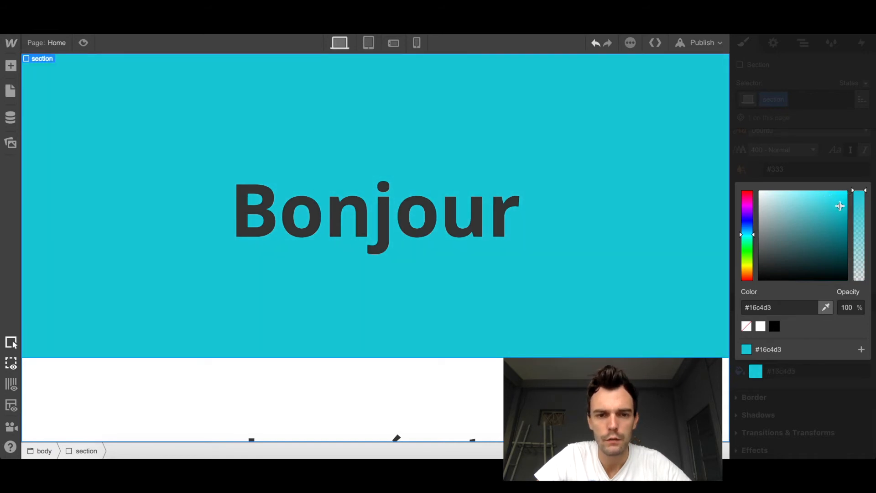
click(424, 223)
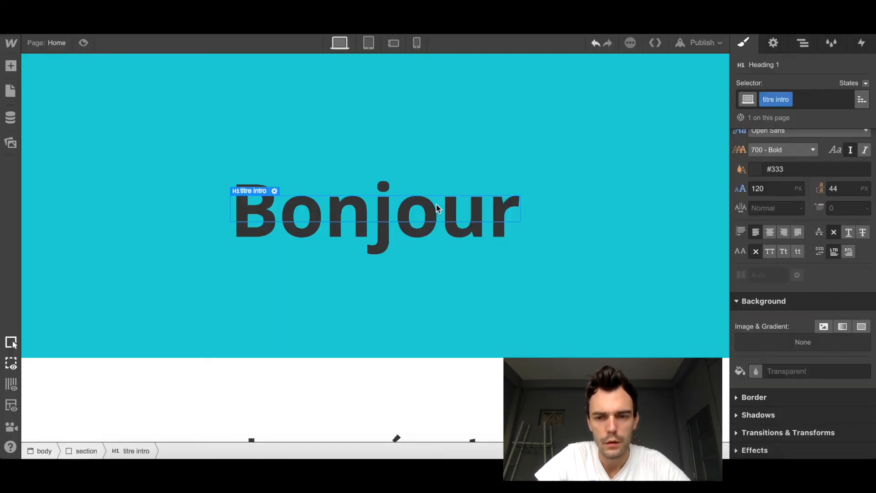
Set the "Bonjour" heading's text colour to white
scroll(783, 220, up, 2)
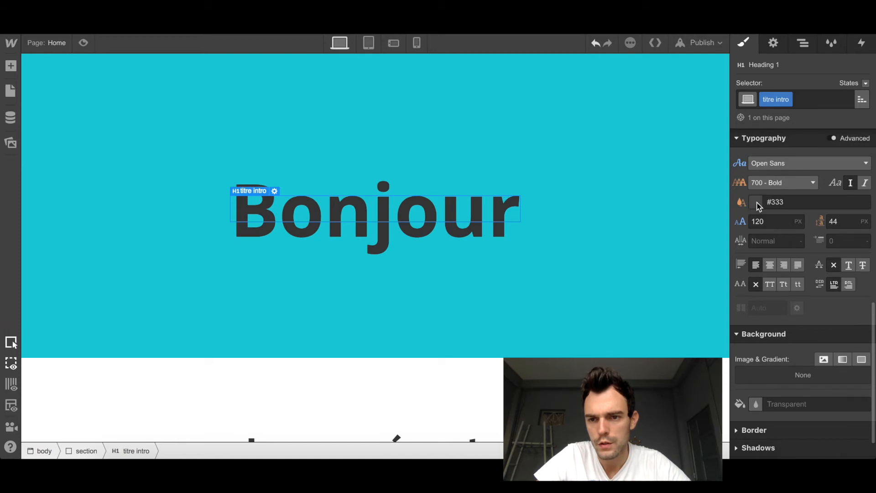
click(757, 203)
drag(776, 247, 727, 191)
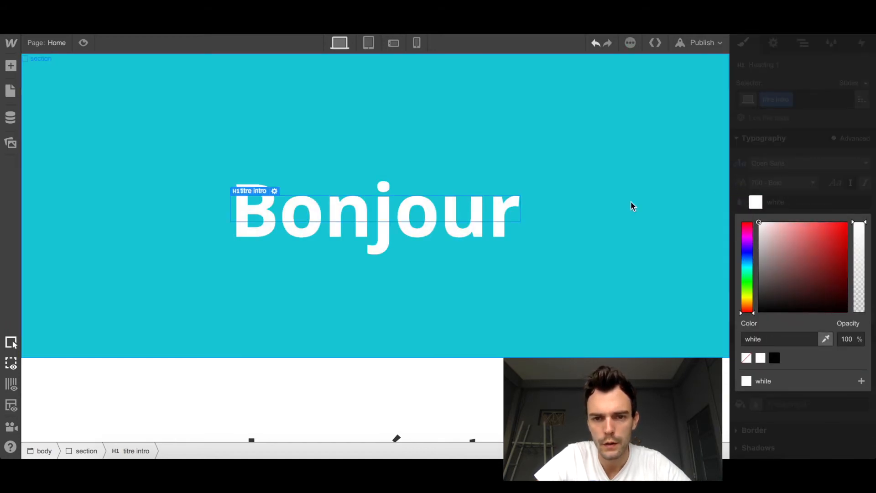
click(571, 223)
scroll(571, 224, down, 2)
scroll(571, 224, up, 2)
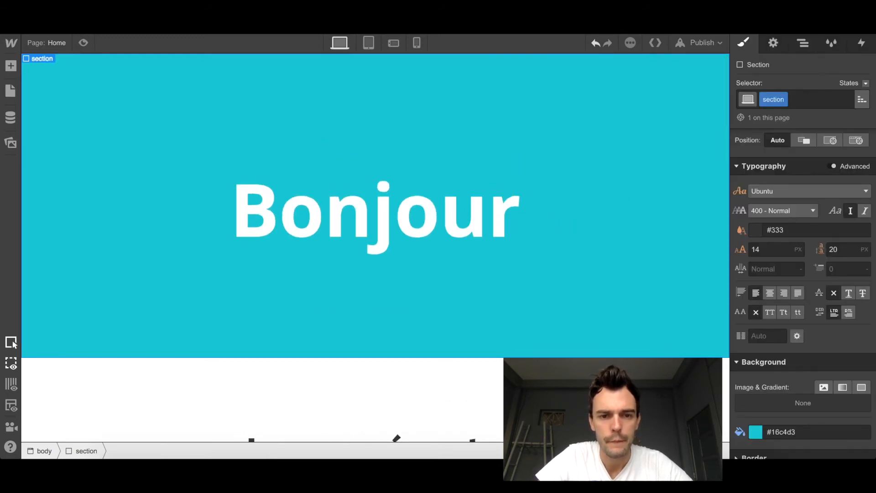
Check the intro heading on the reference site, and give the "Bonjour" heading a black text drop shadow at 31% opacity
click(357, 19)
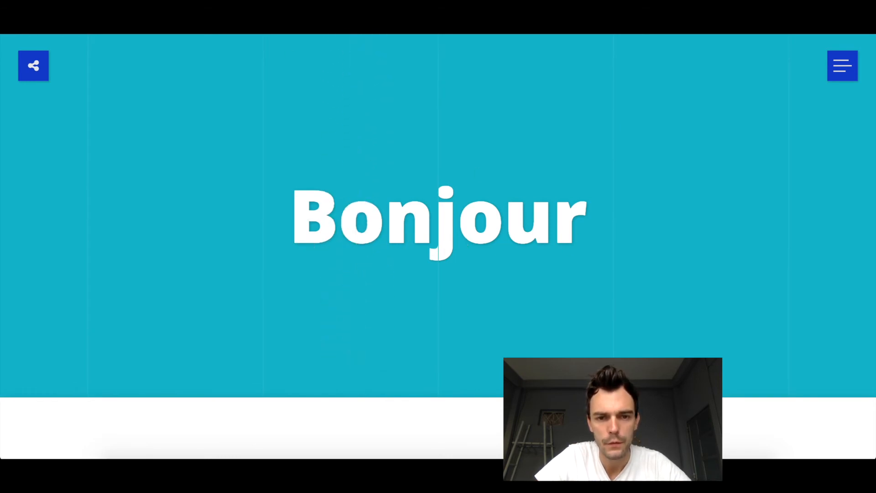
click(411, 20)
click(439, 215)
scroll(821, 281, down, 2)
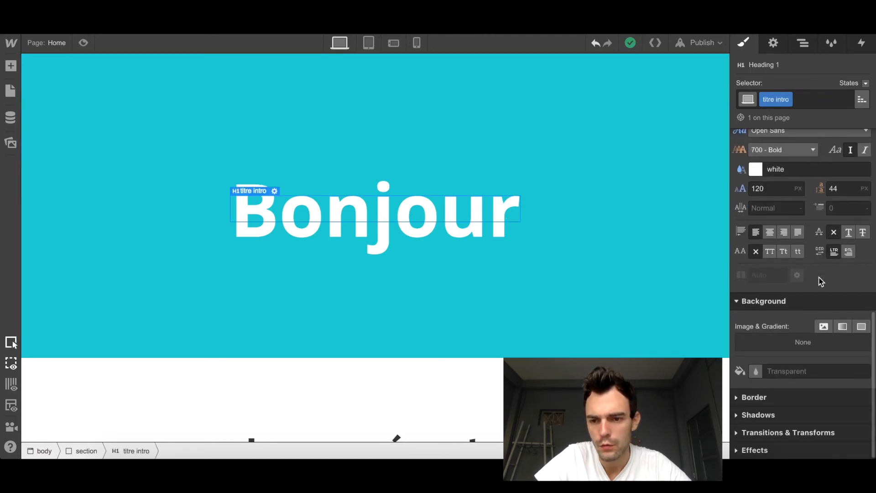
click(737, 414)
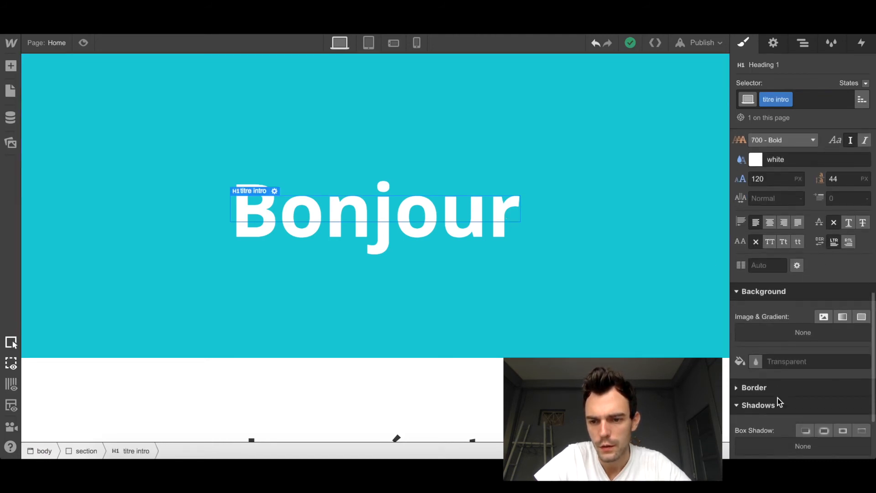
scroll(778, 398, down, 2)
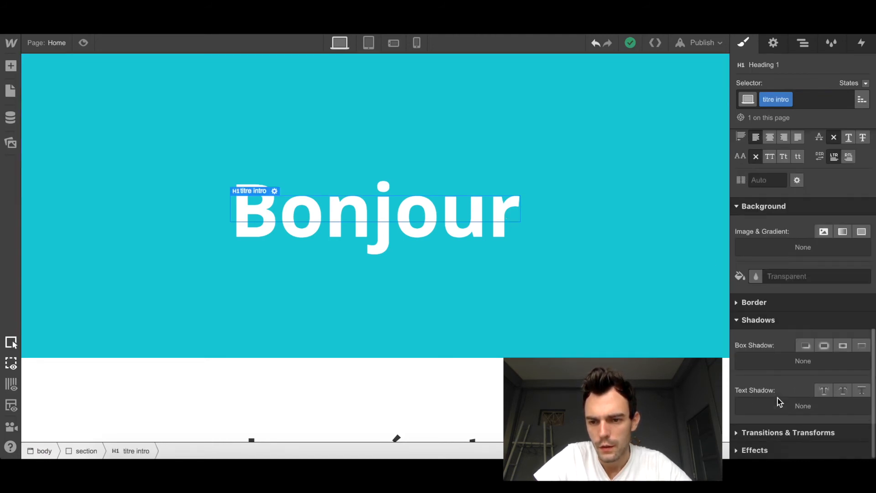
click(823, 390)
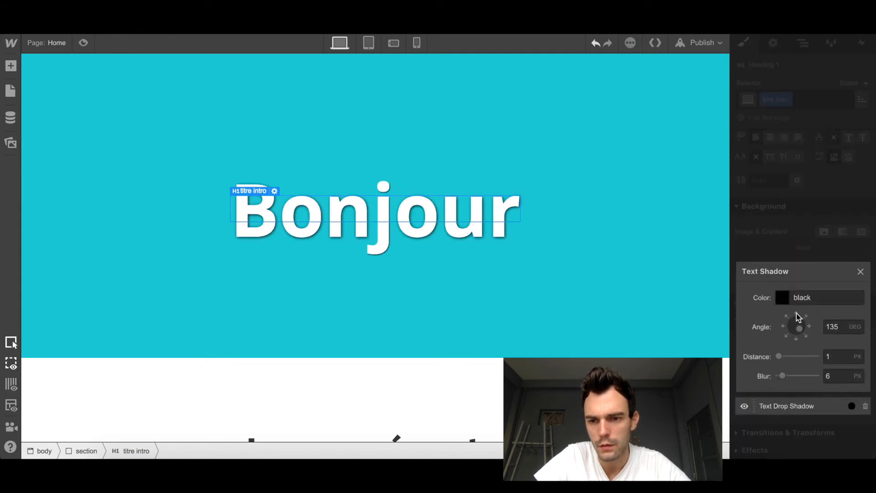
click(785, 301)
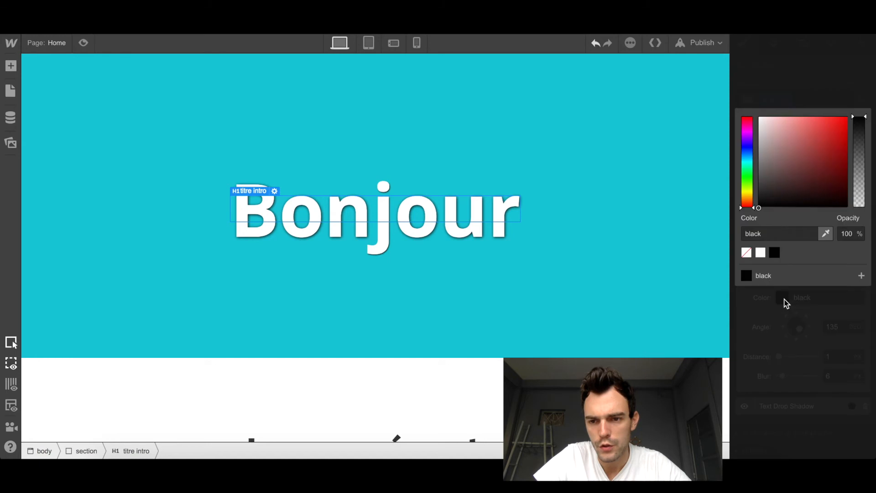
drag(856, 147, 861, 178)
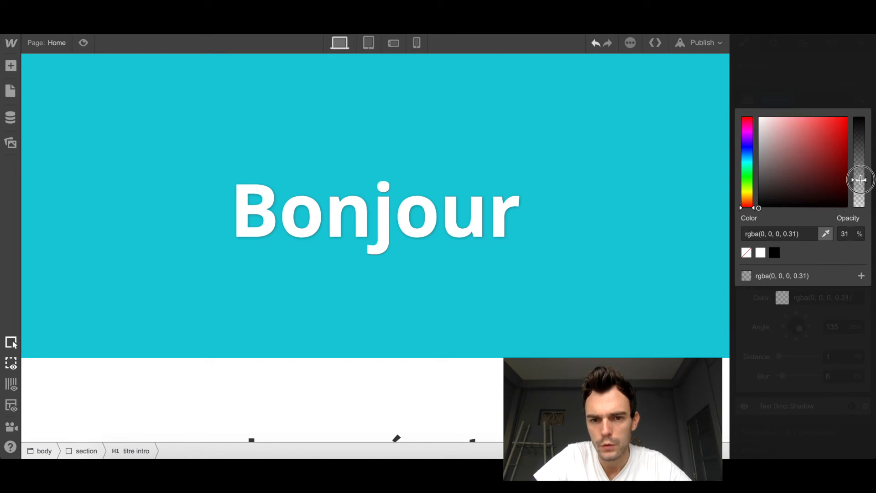
click(600, 228)
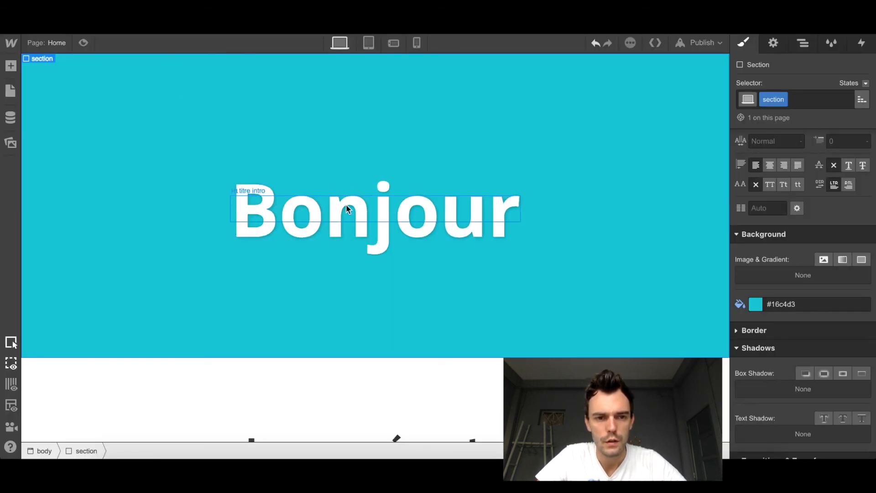
Set the "Bonjour" heading's font weight to 800 - Extra Bold
click(347, 207)
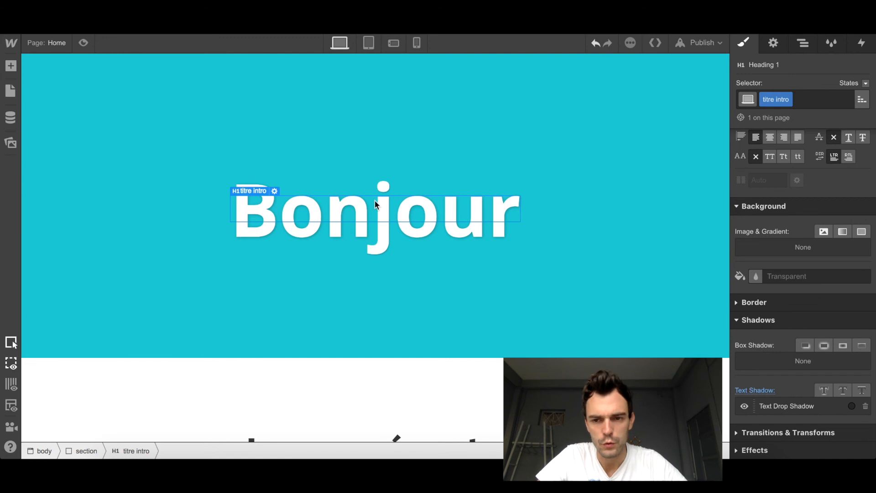
scroll(803, 191, up, 5)
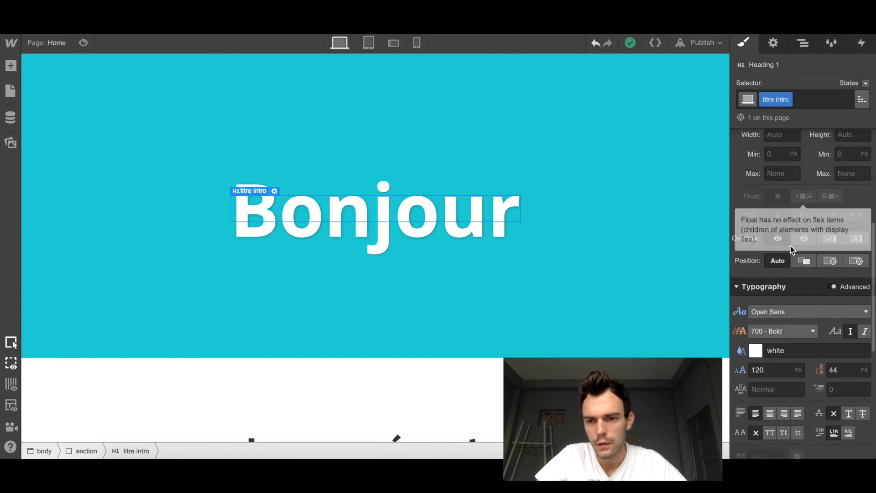
click(782, 331)
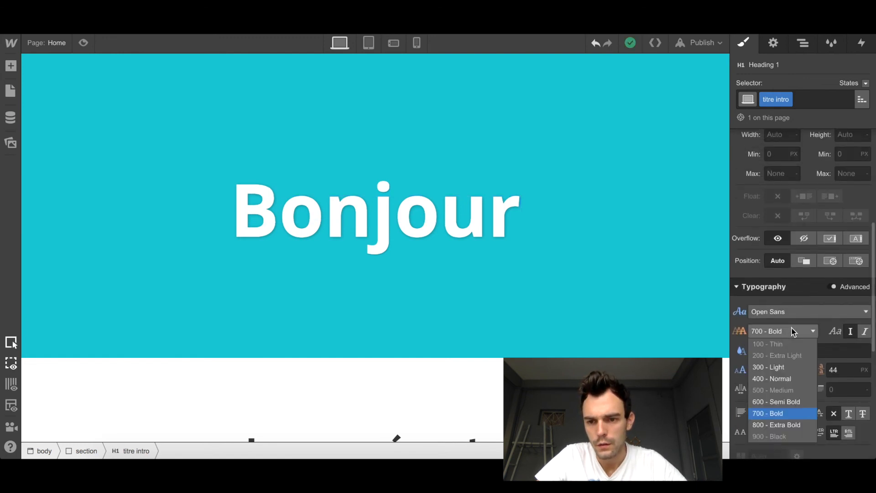
click(788, 425)
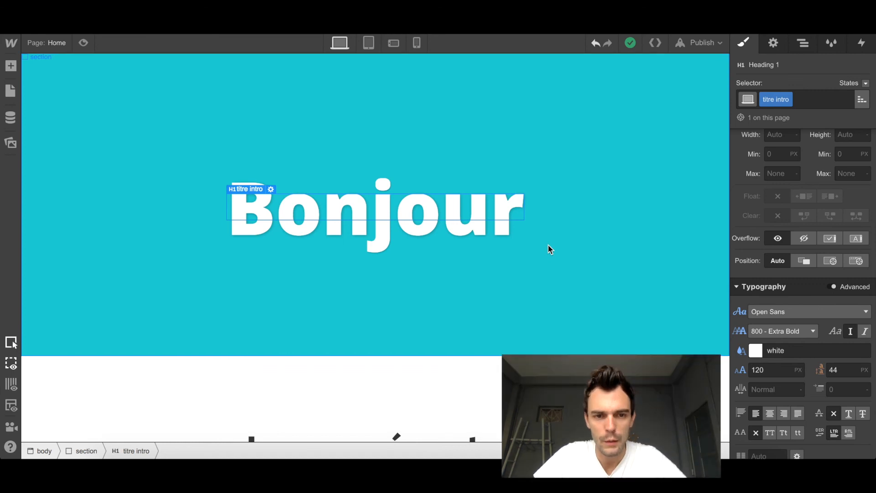
scroll(549, 248, down, 8)
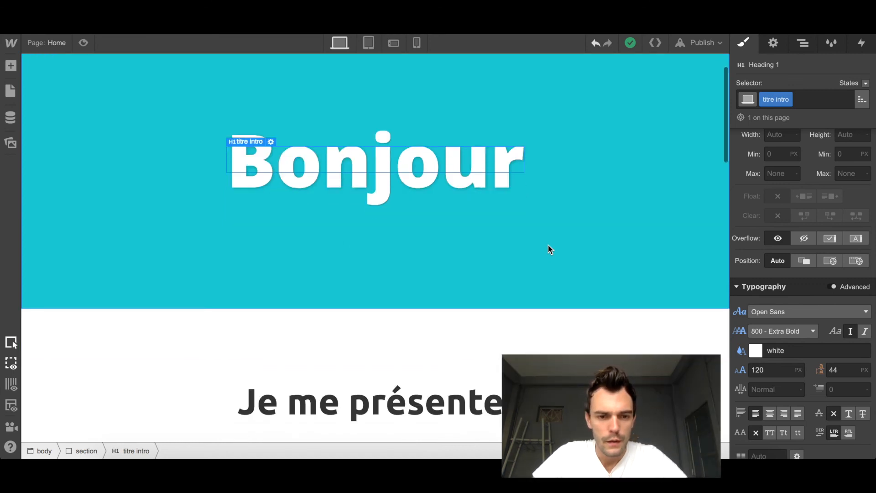
scroll(549, 244, down, 2)
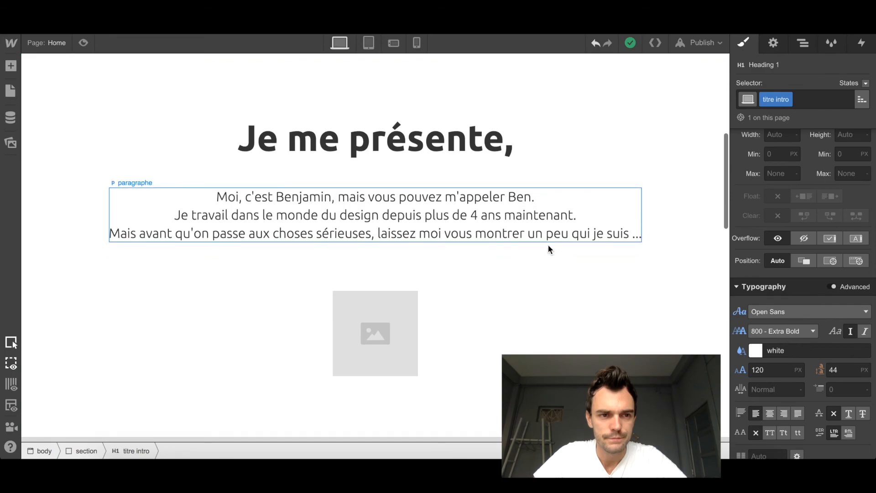